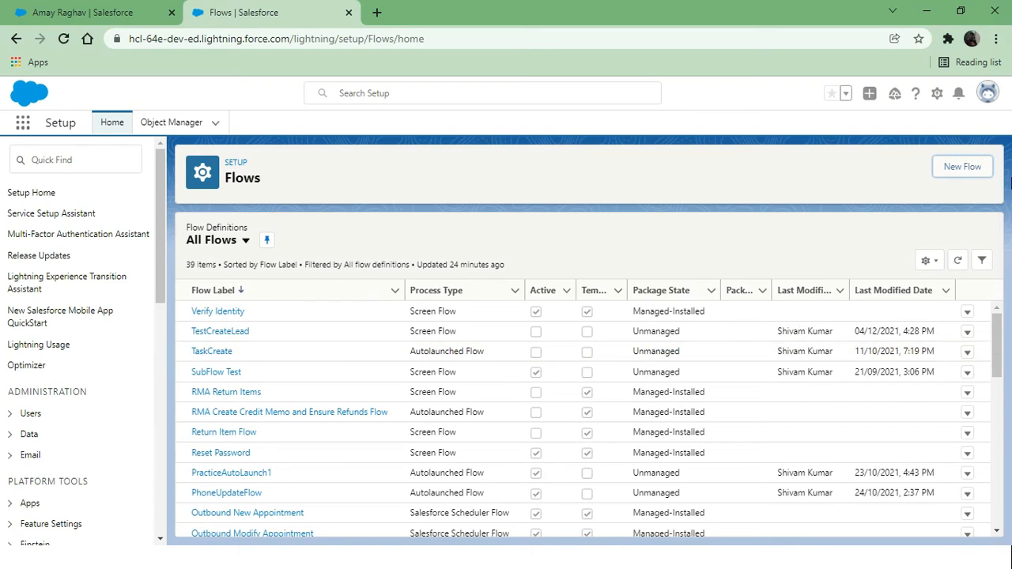
Start a new Screen Flow on a freeform canvas and add a Screen element after Start
left_click(972, 169)
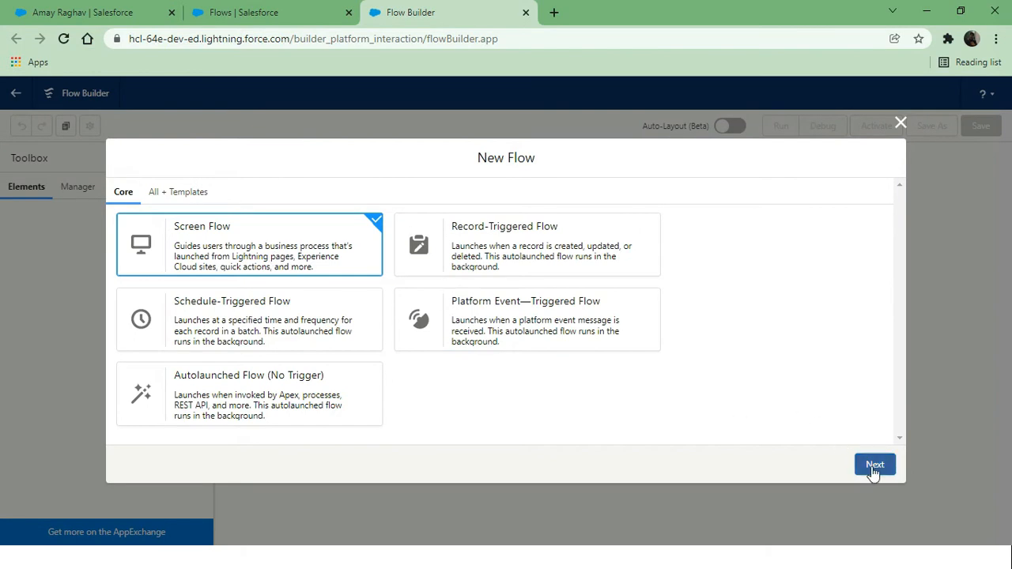
left_click(872, 467)
left_click(436, 390)
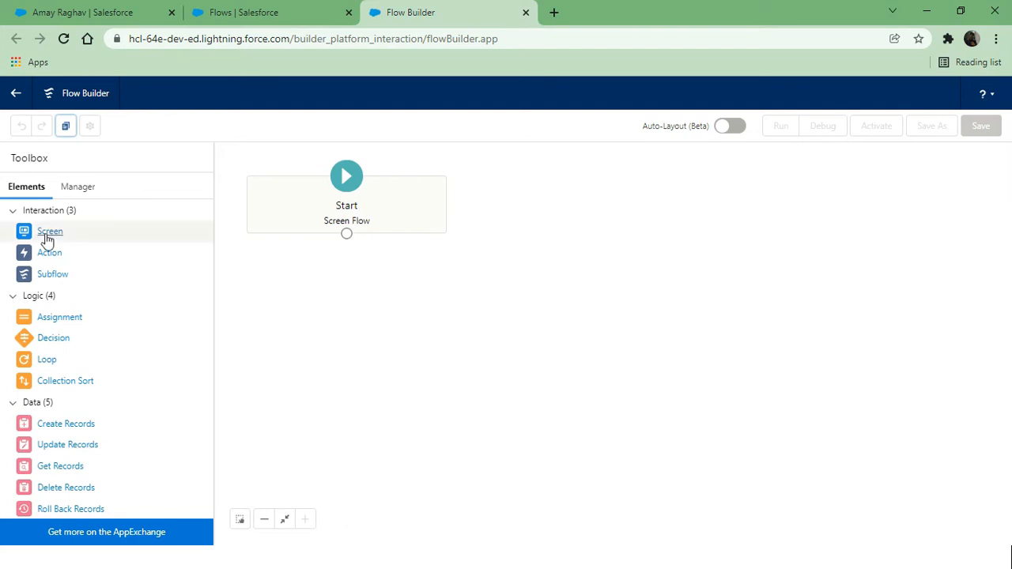
left_click_drag(45, 237, 380, 304)
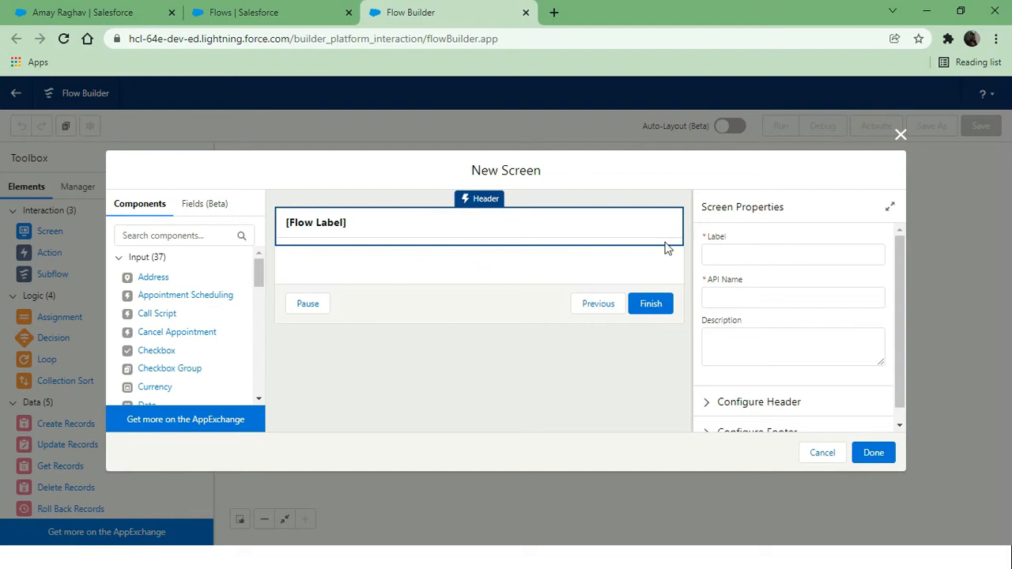
Label the screen Screen1 and hide its Pause and Previous footer buttons
left_click(743, 251)
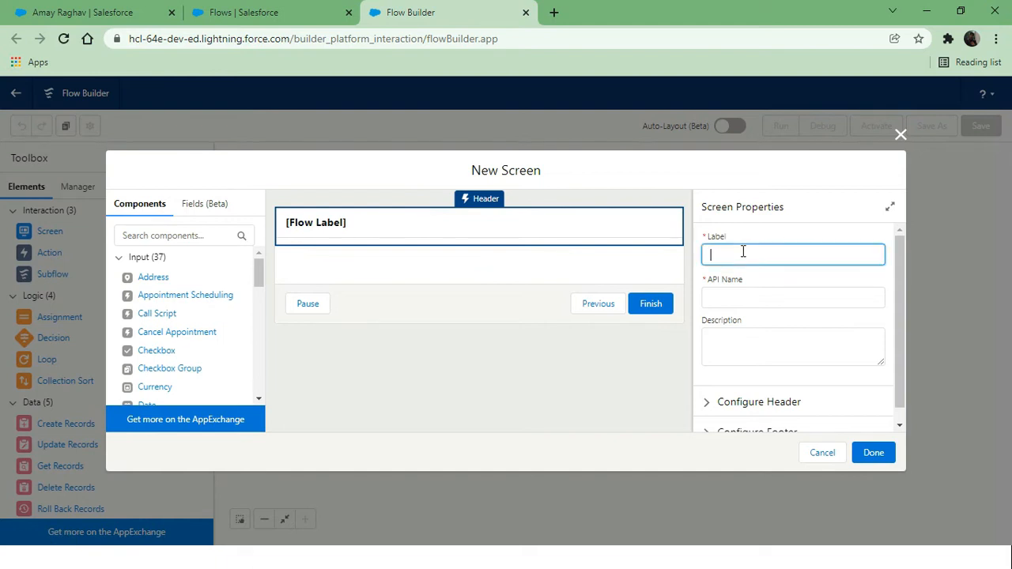
type("Screen1")
left_click(686, 346)
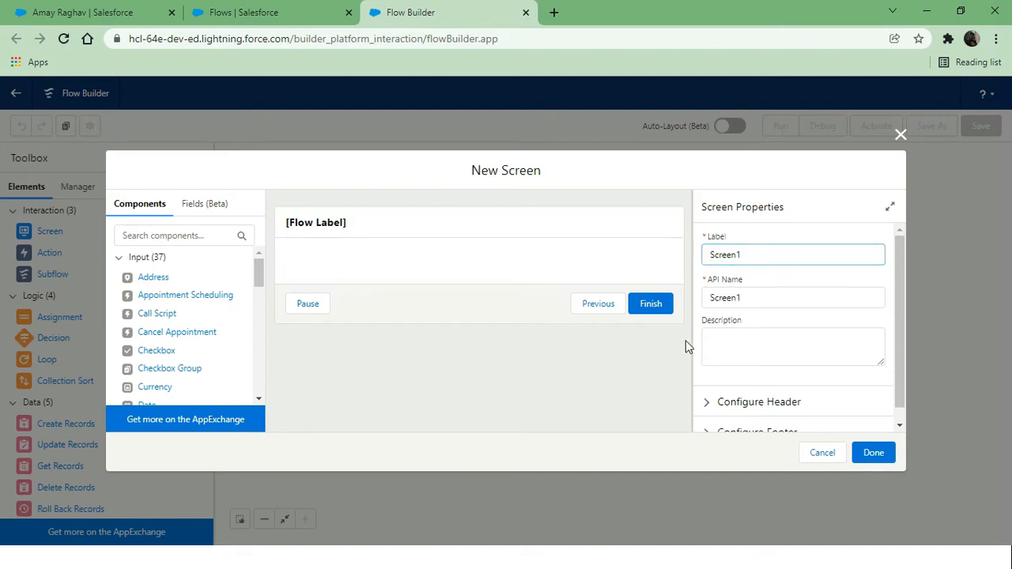
scroll(810, 371, "down", 1)
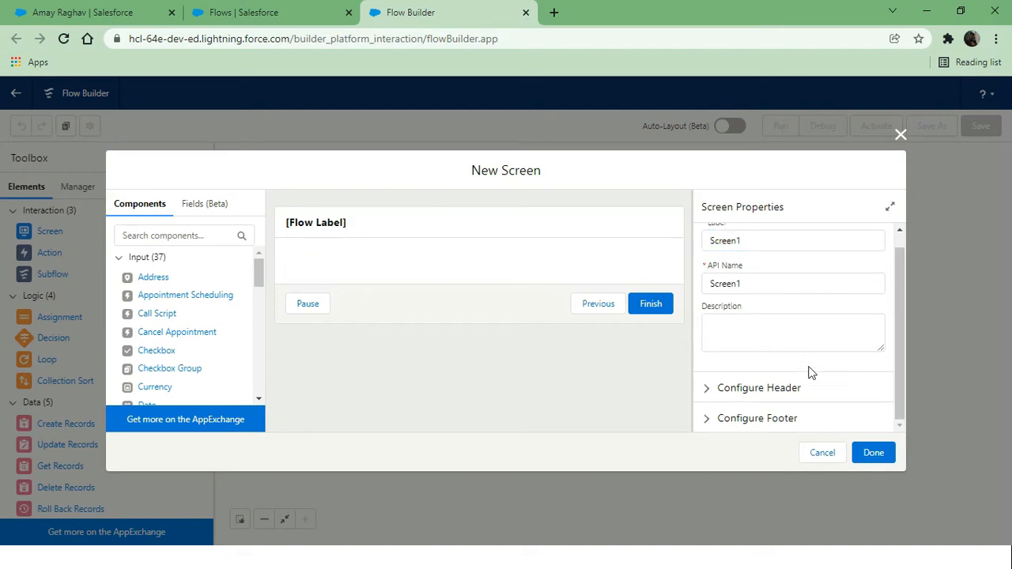
left_click(701, 426)
scroll(700, 429, "down", 5)
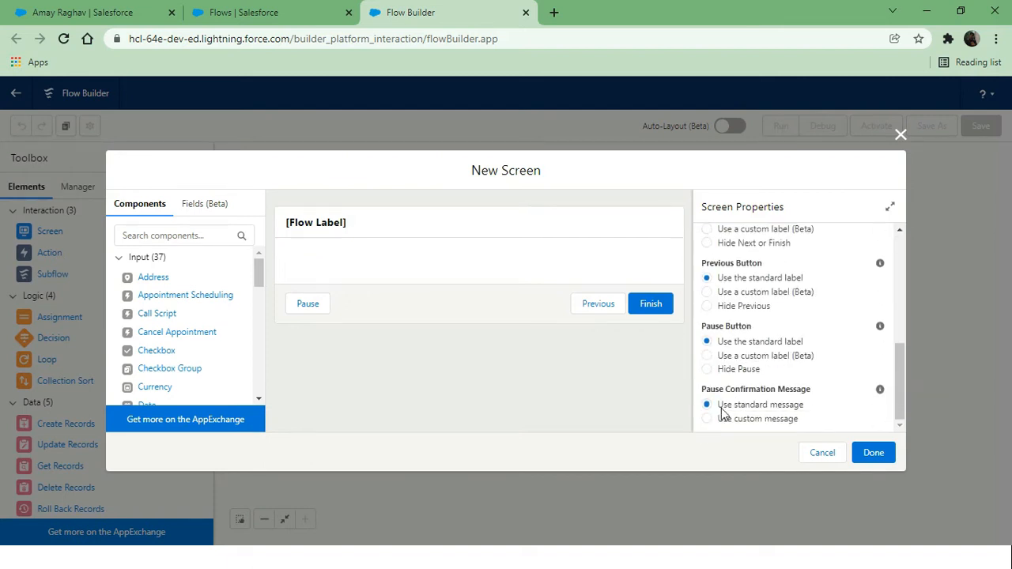
left_click(721, 371)
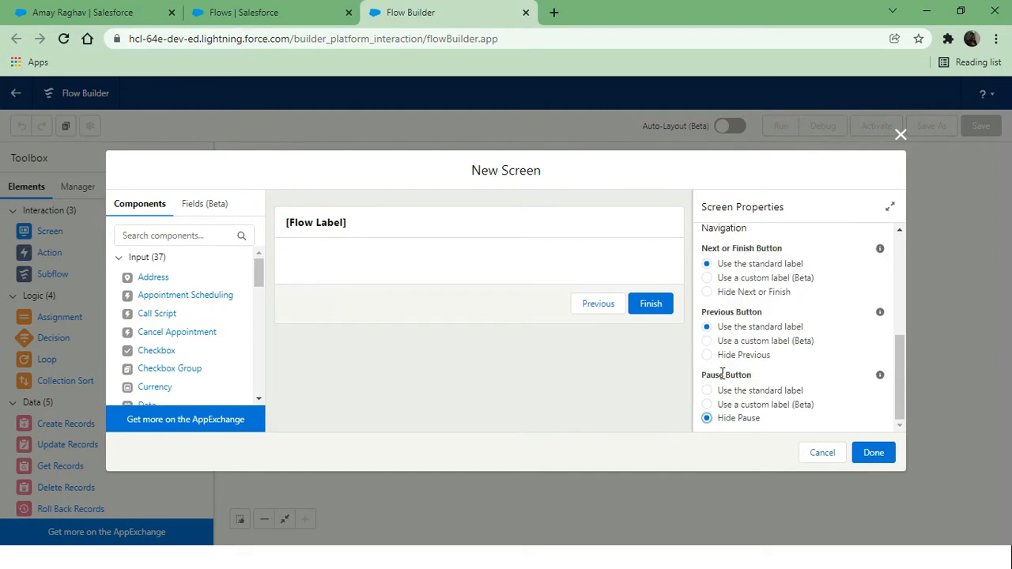
left_click(720, 358)
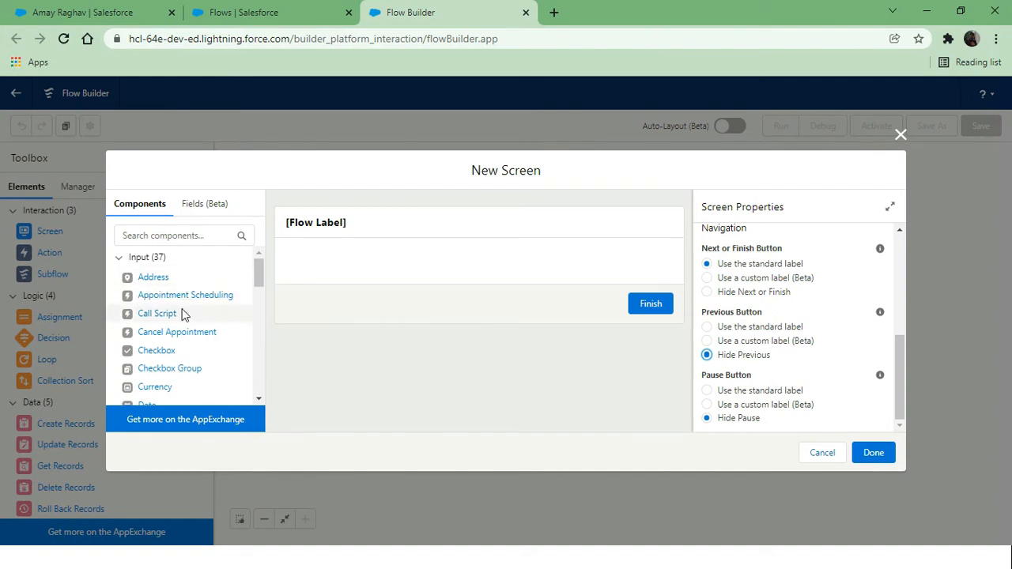
Search the components for Text and place two Text inputs on the screen
scroll(165, 342, "down", 5)
scroll(164, 340, "up", 1)
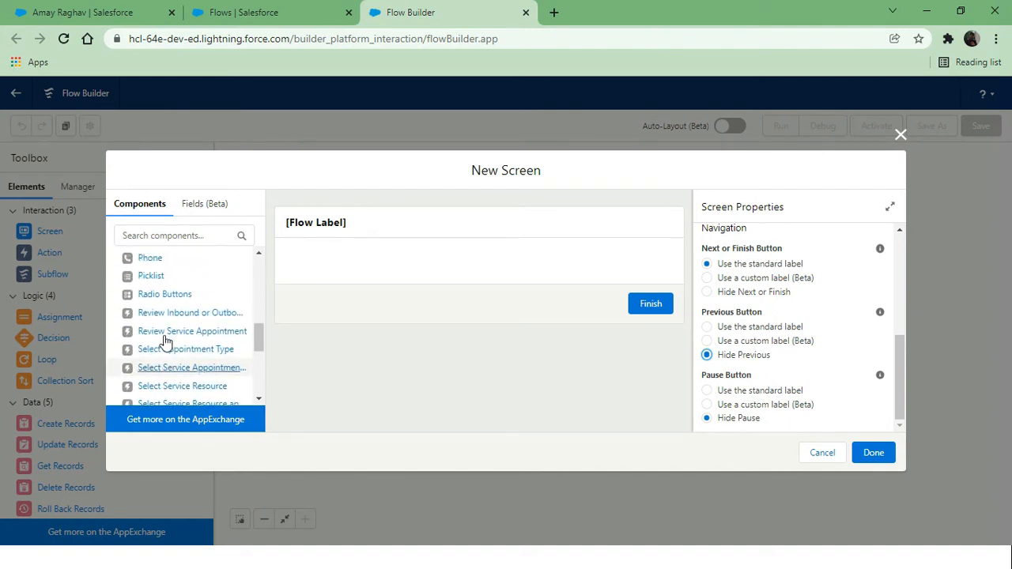
scroll(163, 341, "down", 5)
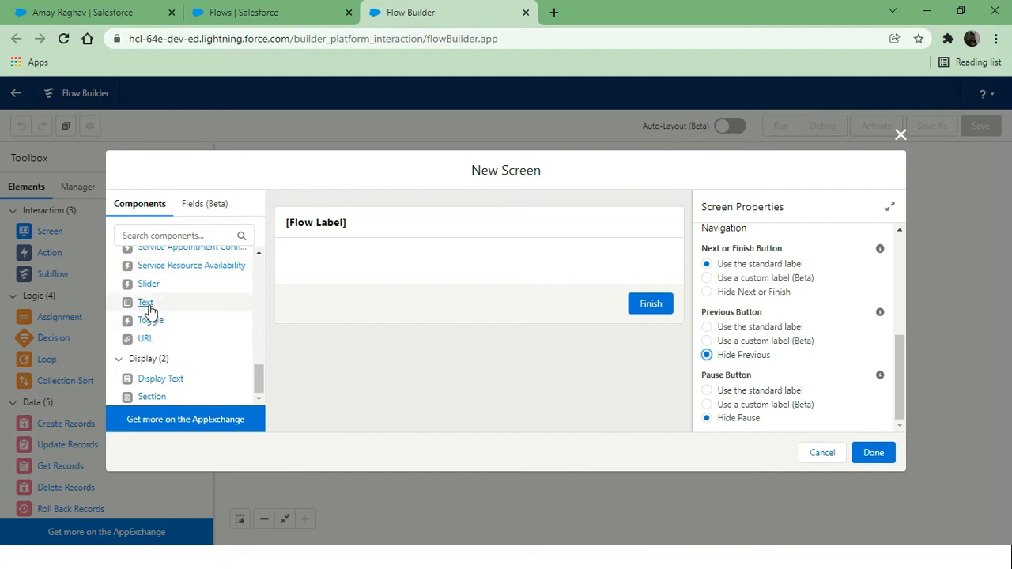
scroll(154, 292, "up", 1)
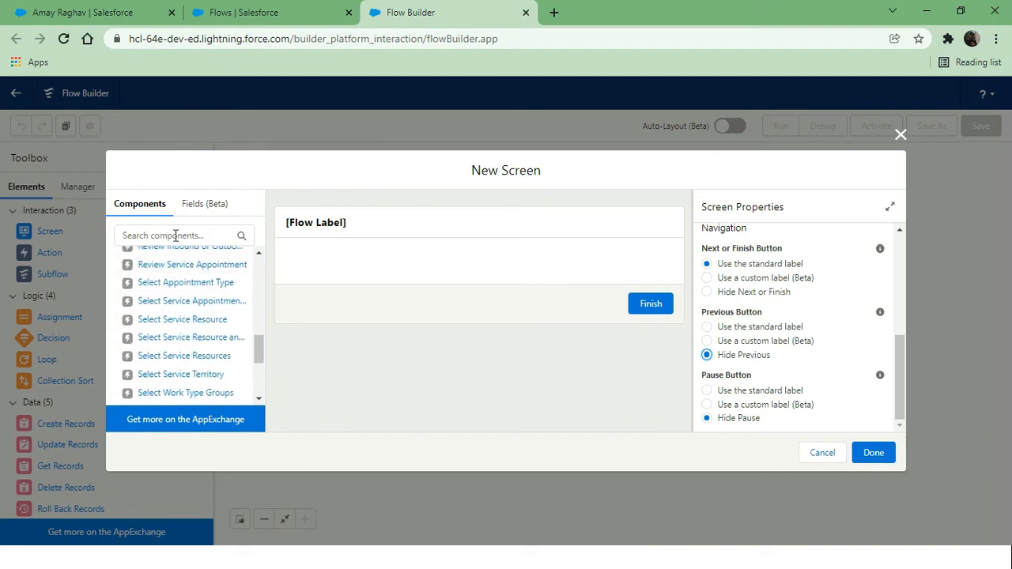
left_click(175, 235)
type("NA")
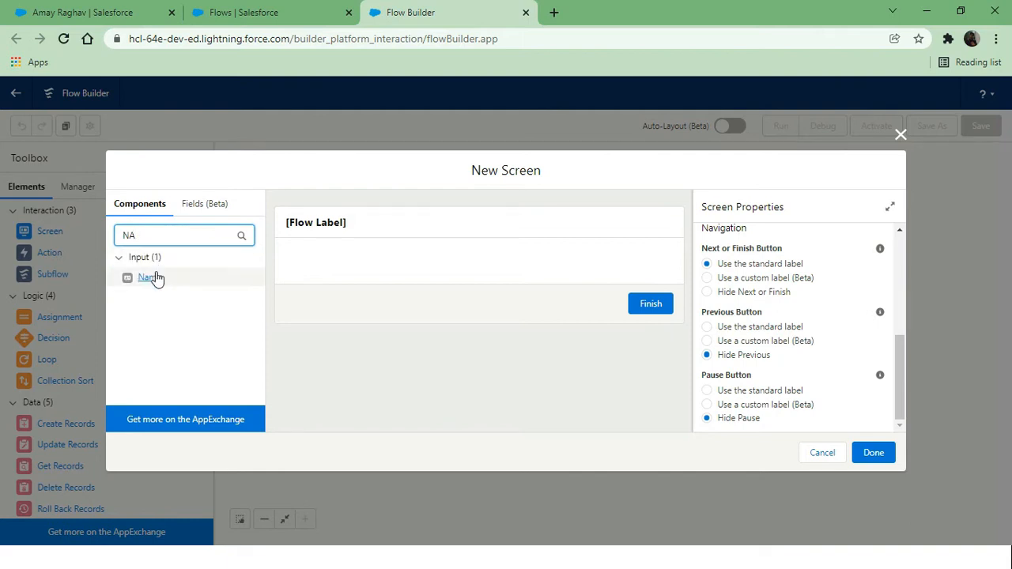
key("BackSpace")
key("BackSpace")
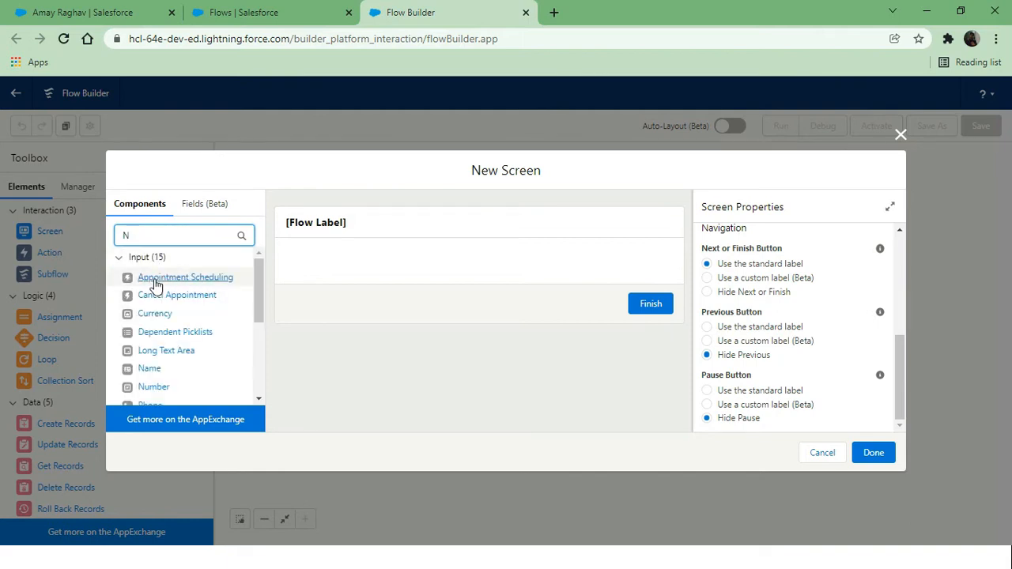
type("tet")
key("BackSpace")
type("xt")
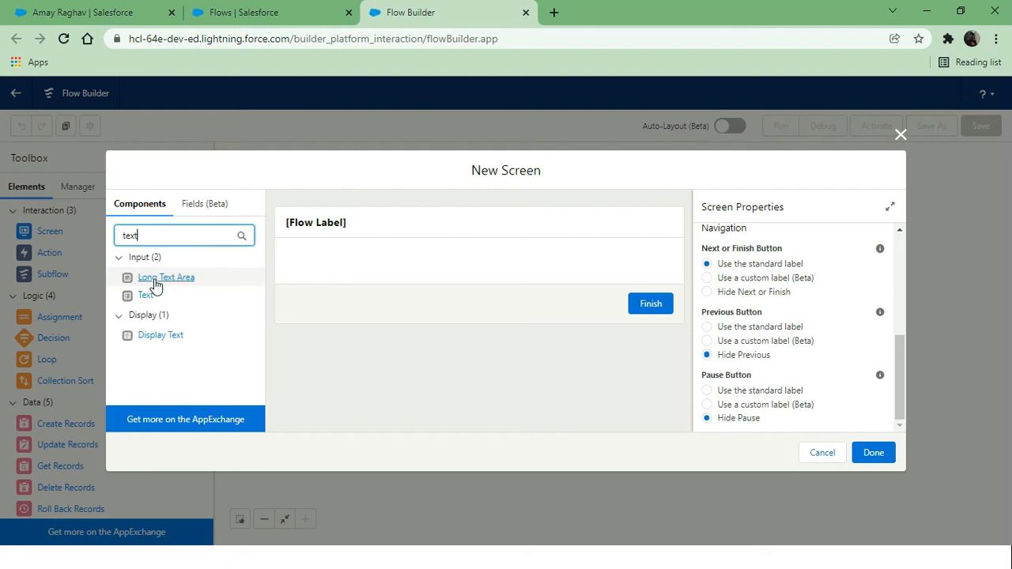
left_click(146, 295)
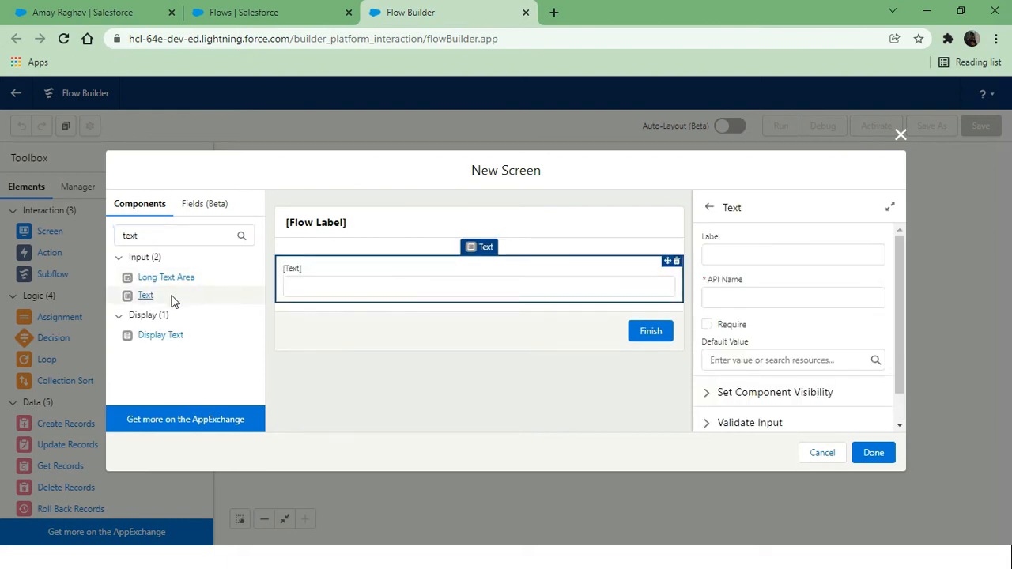
left_click_drag(146, 295, 339, 308)
left_click_drag(150, 296, 386, 298)
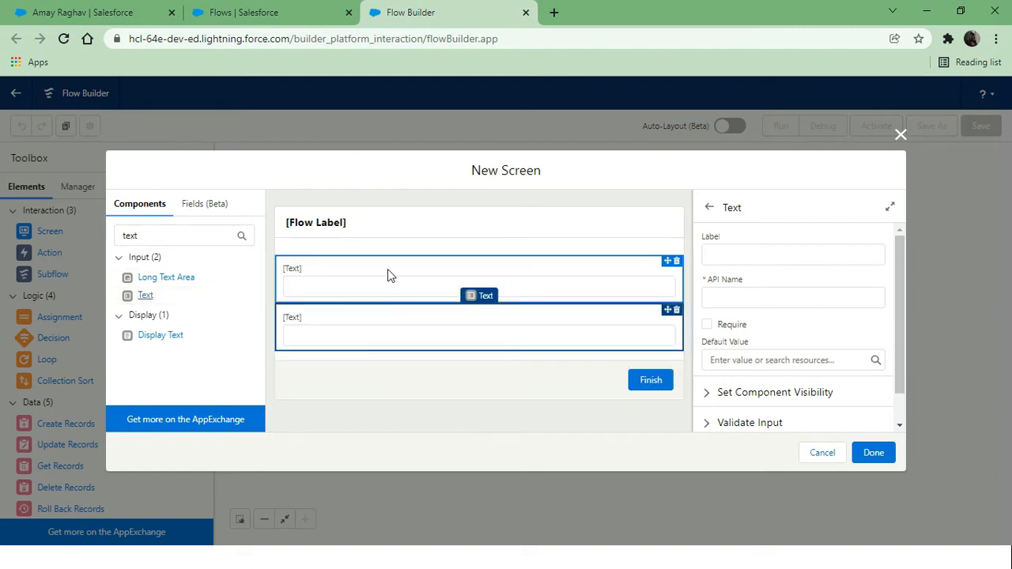
Label the Text inputs First Name and Last Name, making Last Name required
left_click(388, 275)
left_click(752, 248)
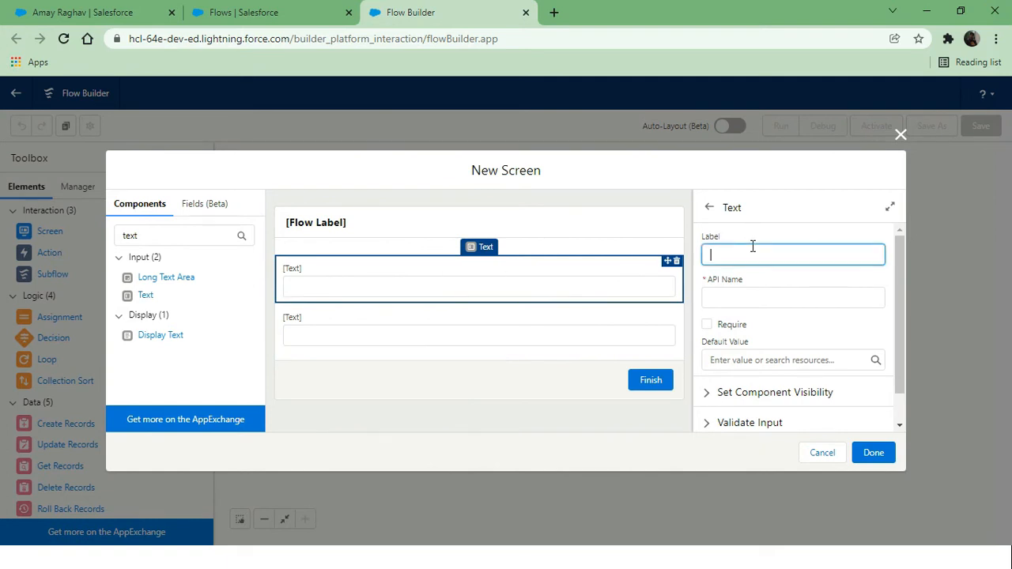
type("First NAme")
type("ame")
left_click(760, 288)
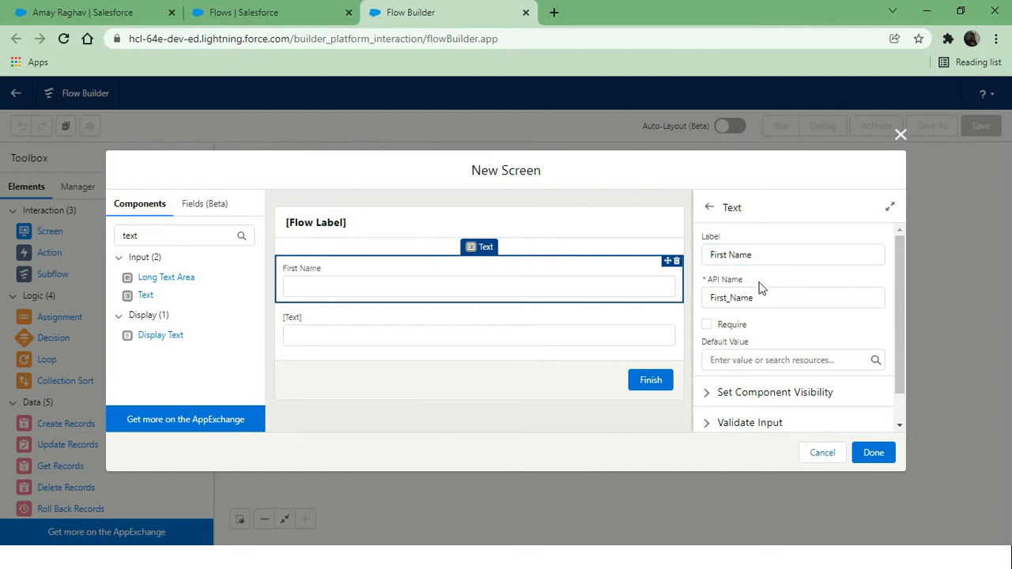
left_click(328, 337)
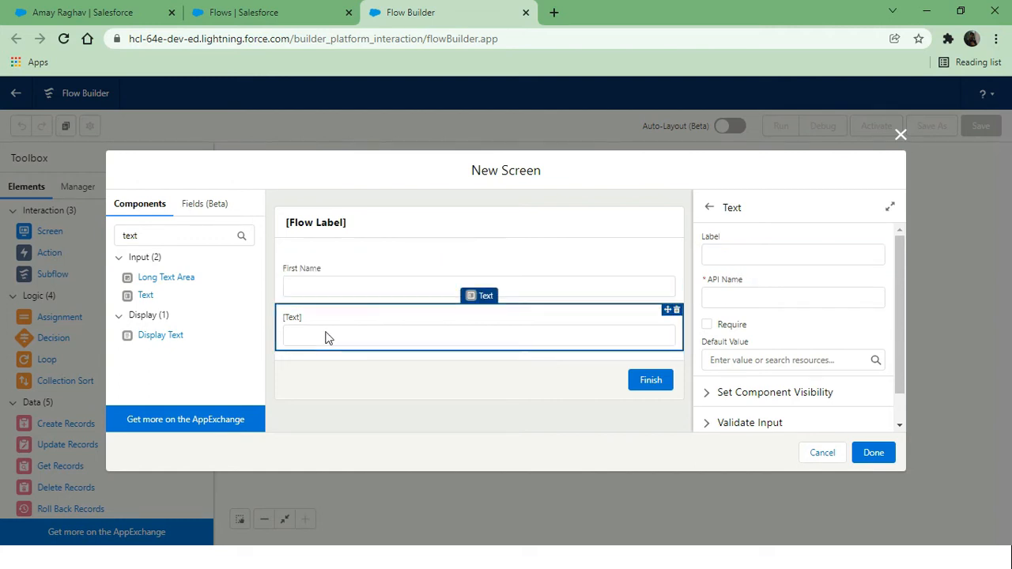
left_click(764, 256)
type("Last ")
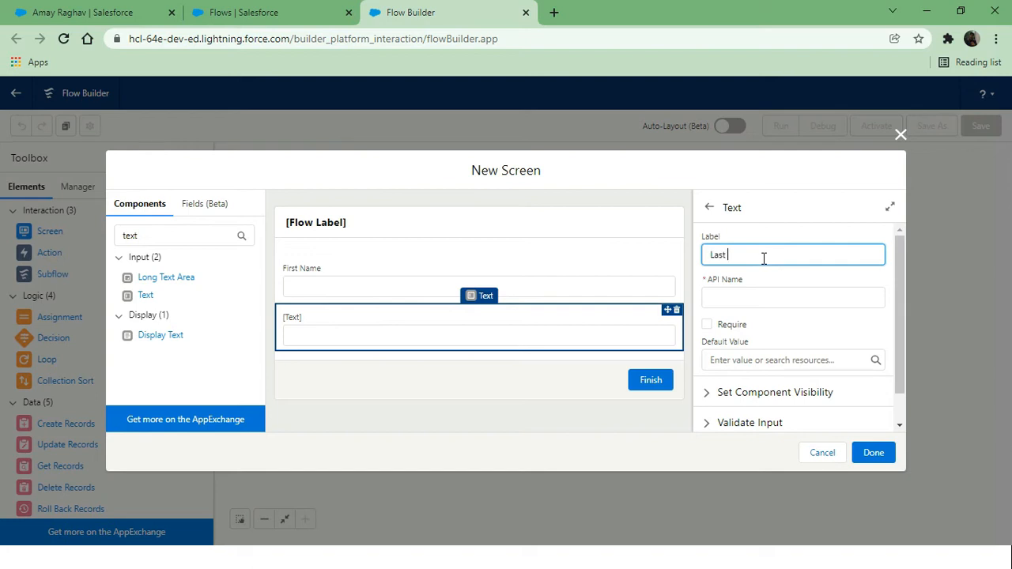
type("Name")
left_click(771, 281)
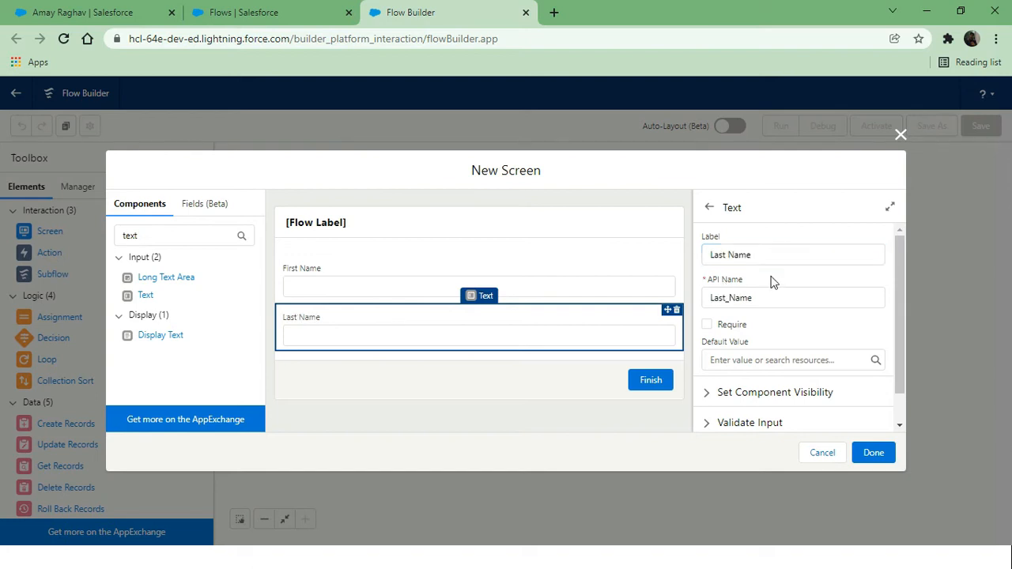
left_click(706, 325)
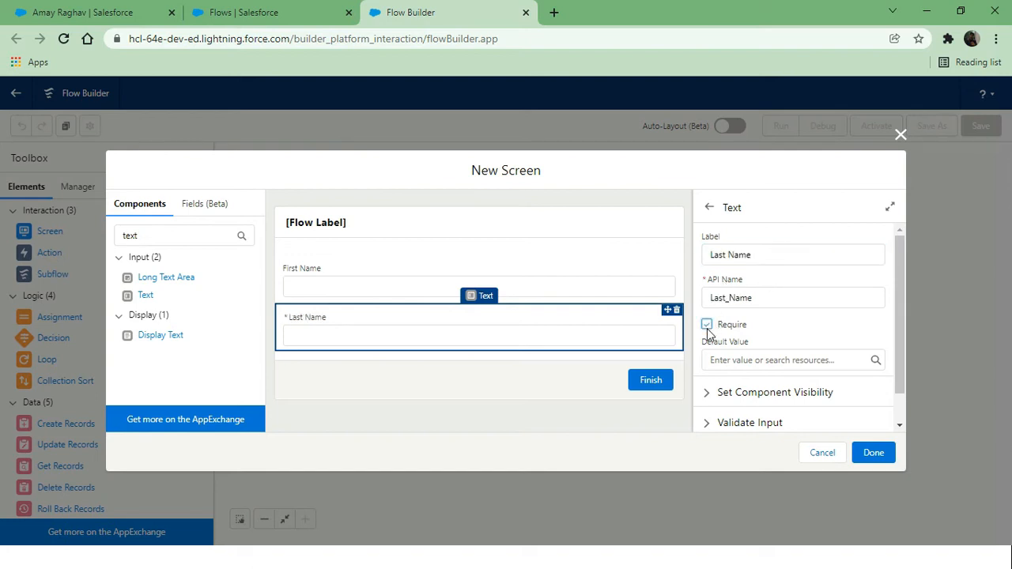
left_click(180, 236)
key("BackSpace")
key("BackSpace")
key("BackSpace")
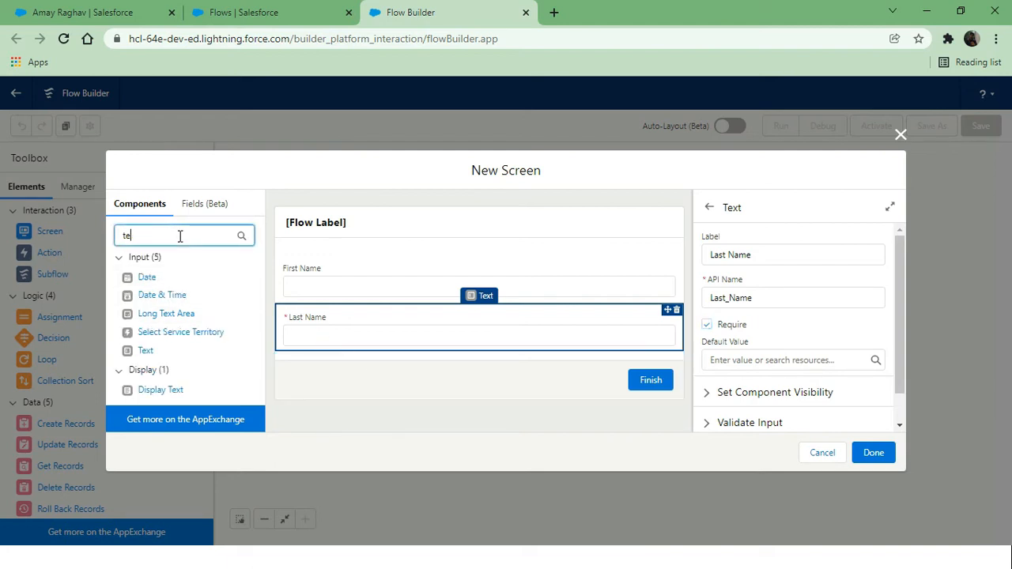
Add an Email input below Last Name with API name Email
type("emai")
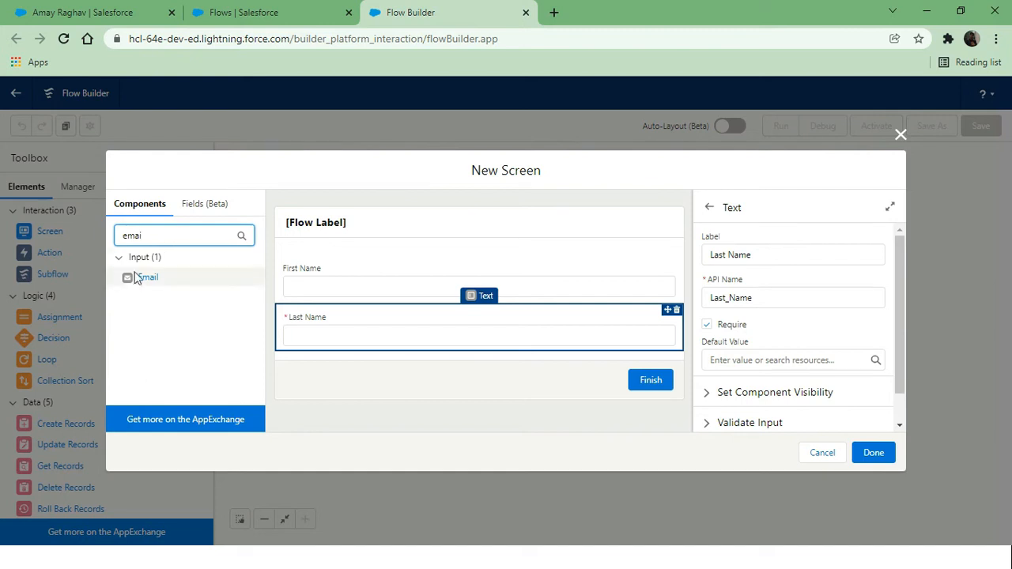
left_click_drag(144, 281, 323, 354)
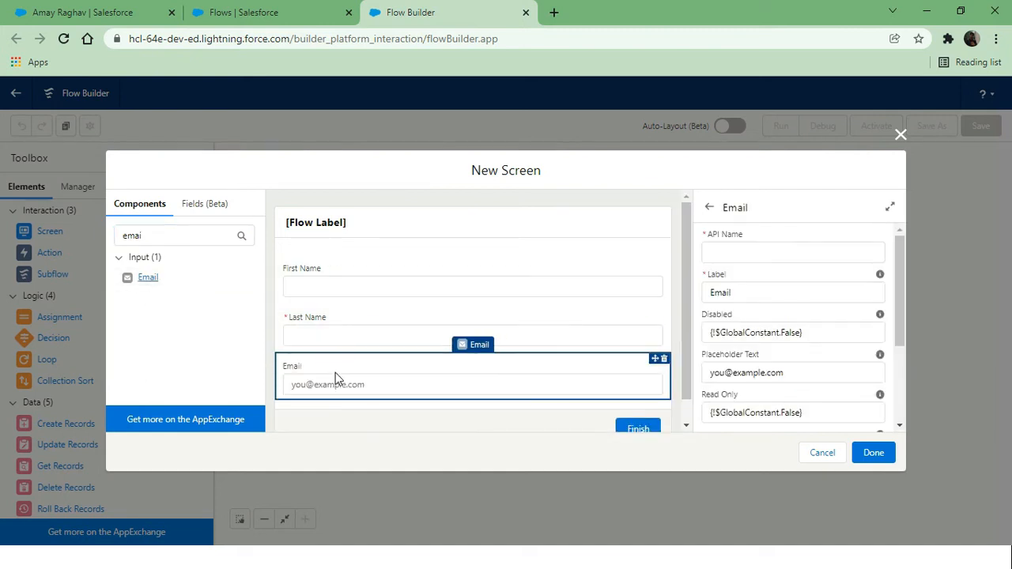
left_click(789, 245)
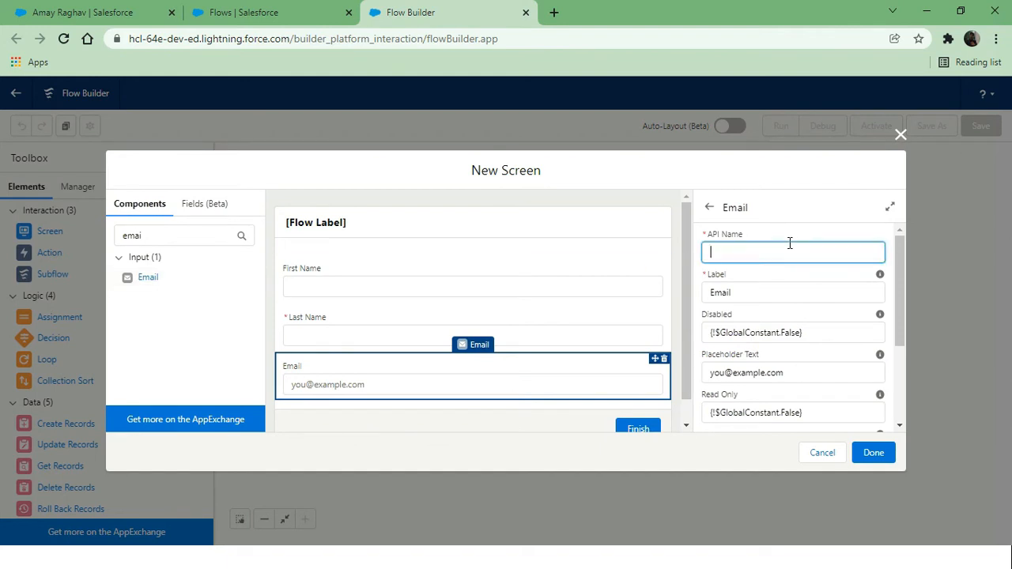
type("Email")
left_click(795, 238)
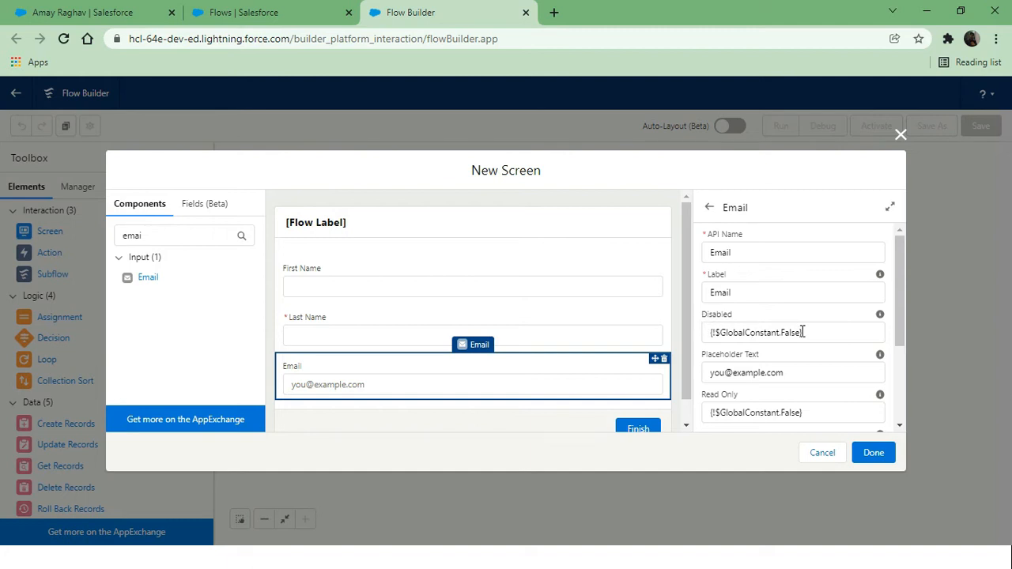
scroll(795, 366, "down", 2)
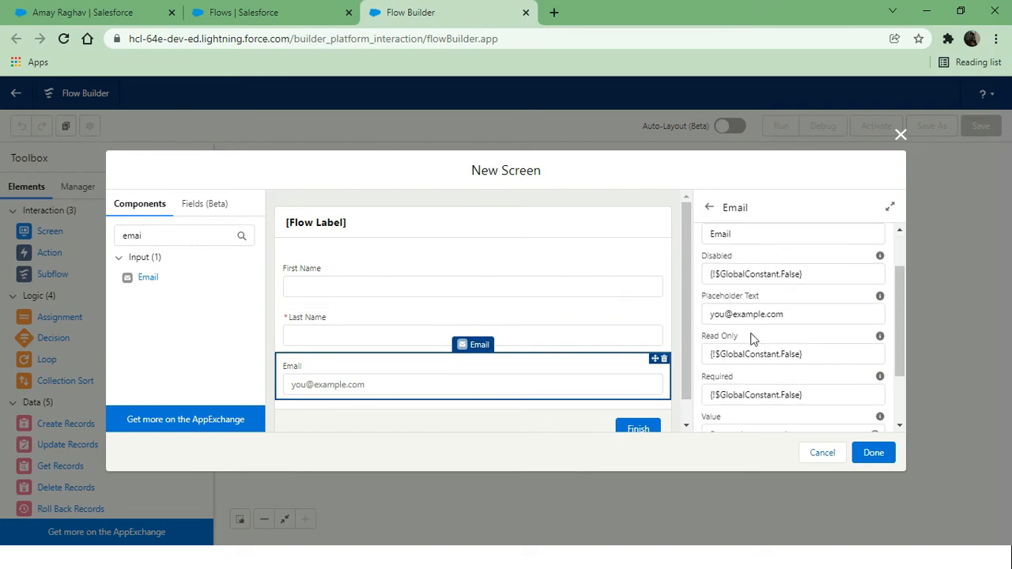
left_click(811, 315)
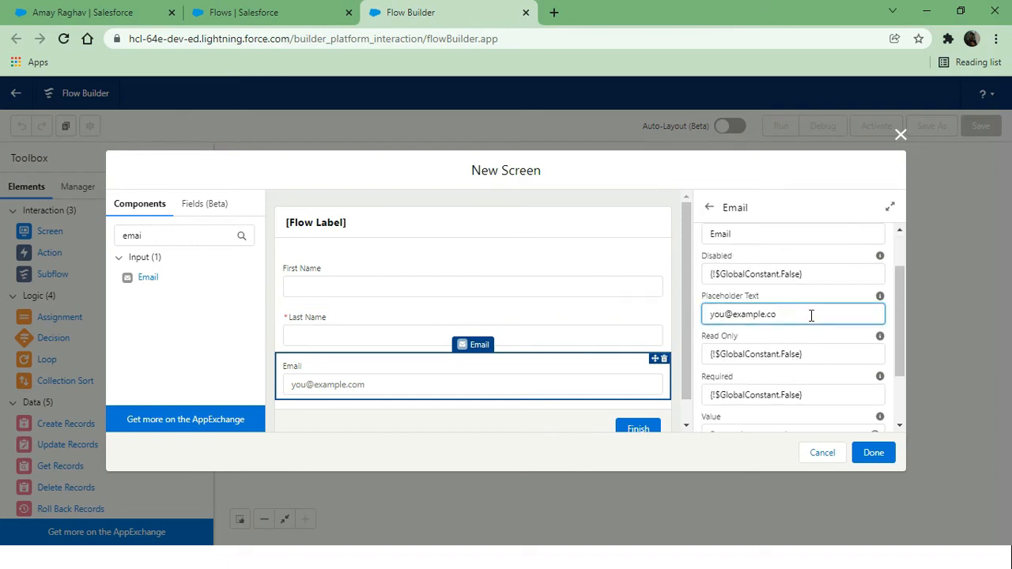
key("BackSpace")
key("BackSpace")
key("BackSpace")
key("BackSpace")
key("BackSpace")
key("BackSpace")
key("BackSpace")
key("BackSpace")
key("BackSpace")
key("BackSpace")
key("BackSpace")
key("BackSpace")
key("BackSpace")
key("BackSpace")
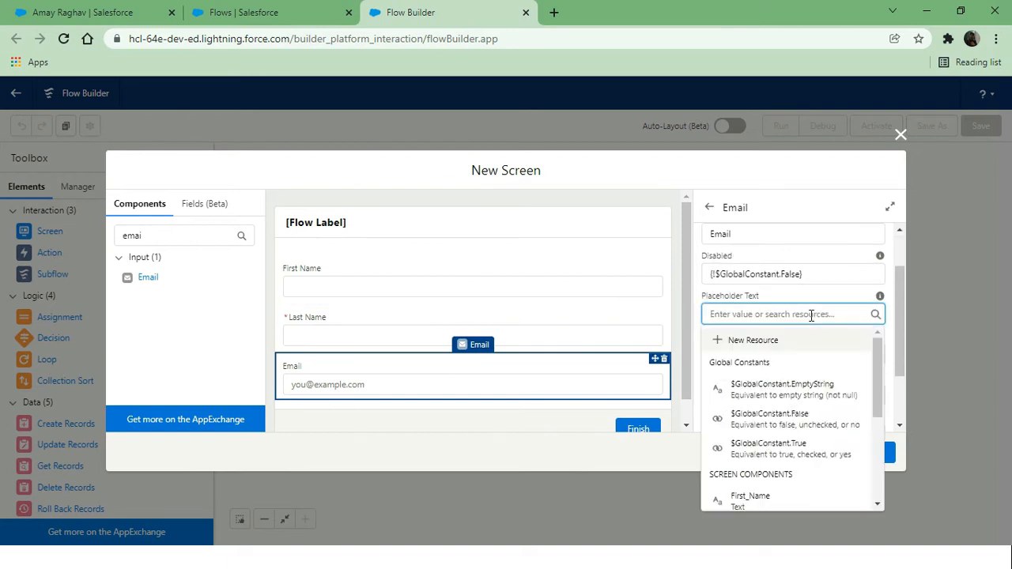
type("@gm")
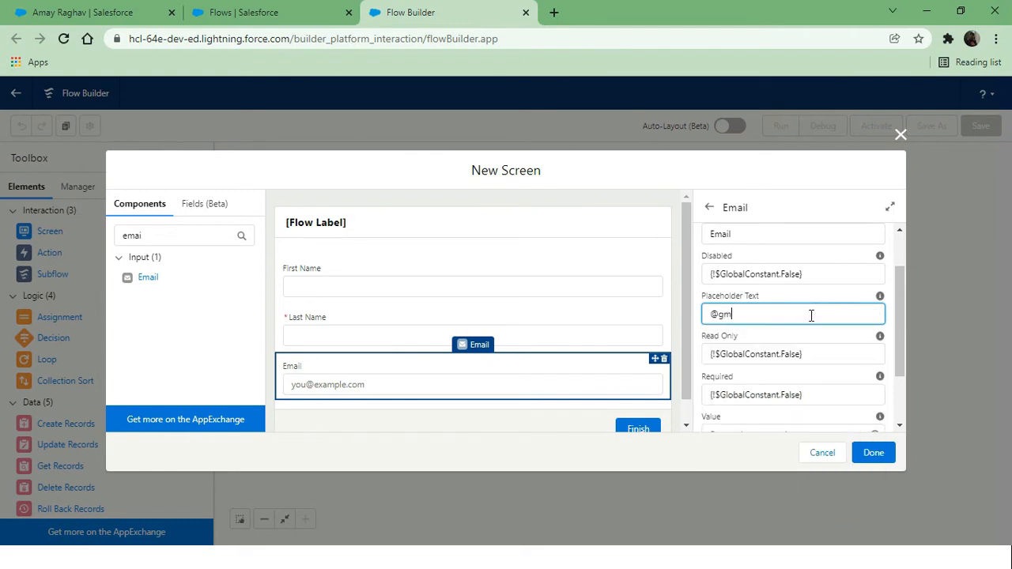
type("ail.com")
left_click(798, 296)
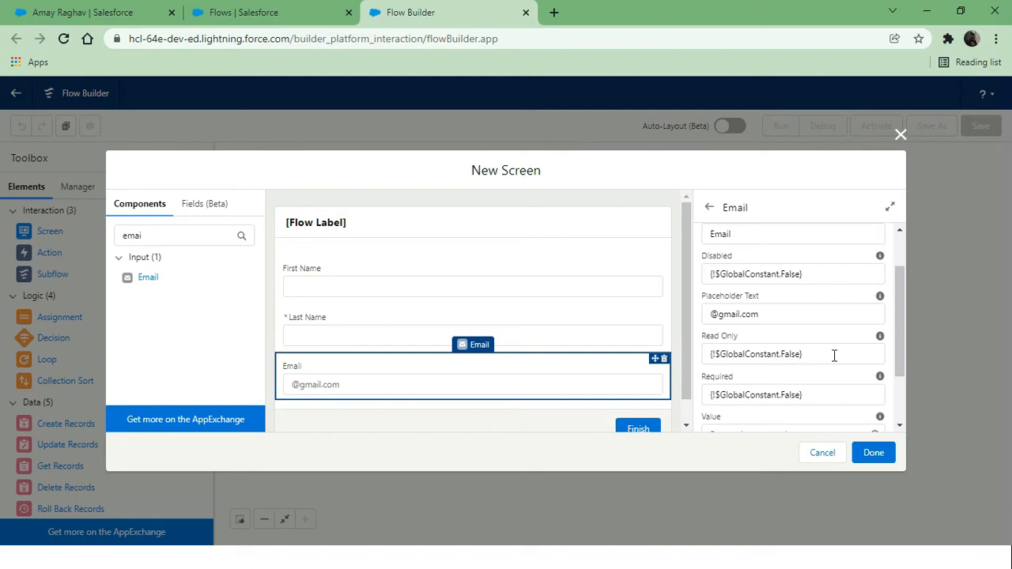
Set Email's Required to True, then back to False, and clear the component search
scroll(834, 355, "down", 1)
scroll(834, 355, "down", 1)
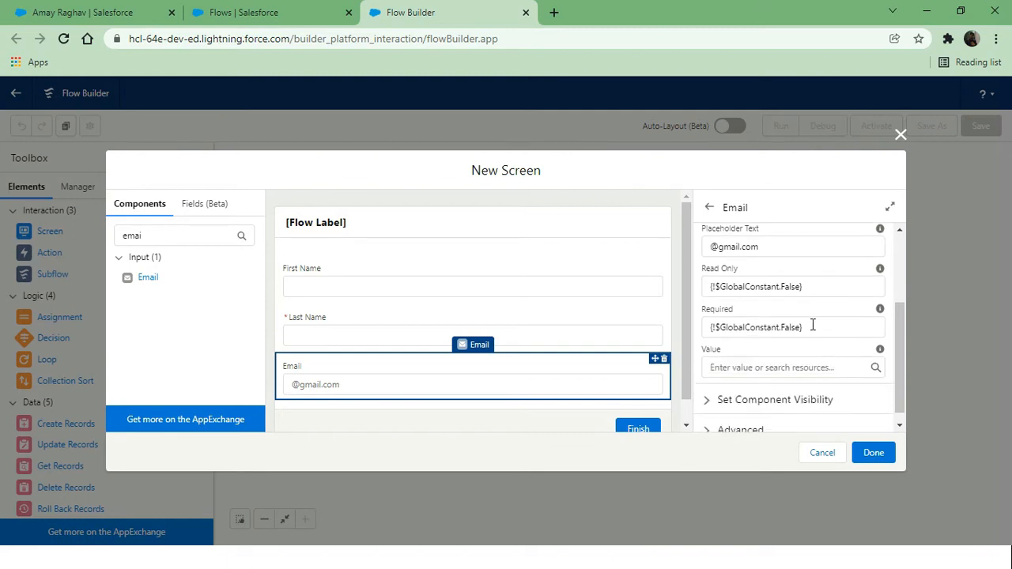
left_click(814, 327)
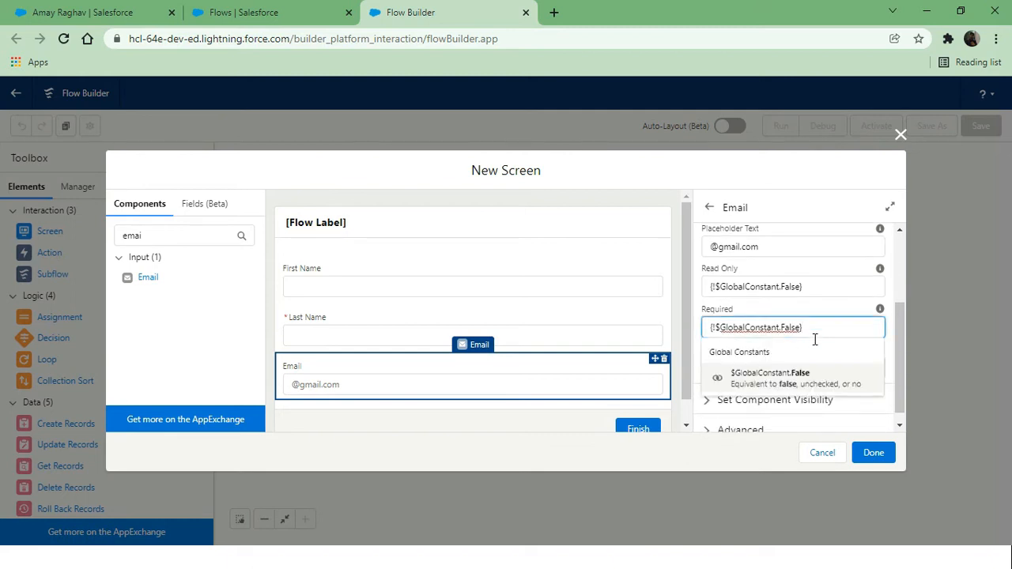
key("BackSpace")
key("BackSpace")
key("BackSpace")
key("BackSpace")
key("BackSpace")
key("BackSpace")
key("BackSpace")
key("BackSpace")
key("BackSpace")
key("BackSpace")
key("BackSpace")
key("BackSpace")
key("BackSpace")
key("BackSpace")
key("BackSpace")
key("BackSpace")
key("BackSpace")
key("BackSpace")
key("BackSpace")
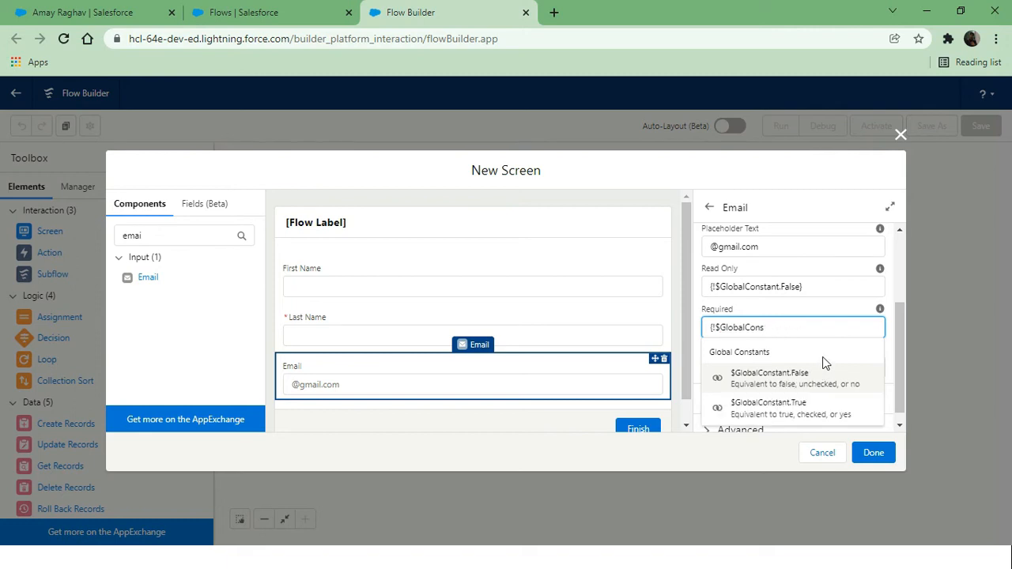
left_click(818, 409)
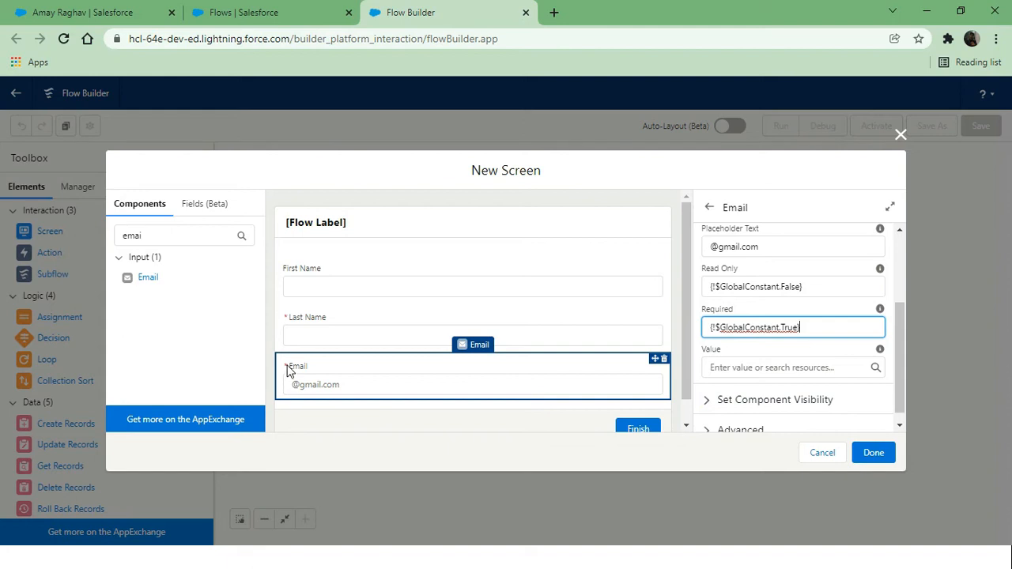
key("BackSpace")
key("BackSpace")
key("BackSpace")
key("BackSpace")
key("BackSpace")
key("BackSpace")
key("BackSpace")
key("BackSpace")
key("BackSpace")
key("BackSpace")
key("BackSpace")
key("BackSpace")
key("BackSpace")
key("BackSpace")
key("BackSpace")
key("BackSpace")
key("BackSpace")
key("BackSpace")
key("BackSpace")
key("BackSpace")
key("BackSpace")
left_click(753, 326)
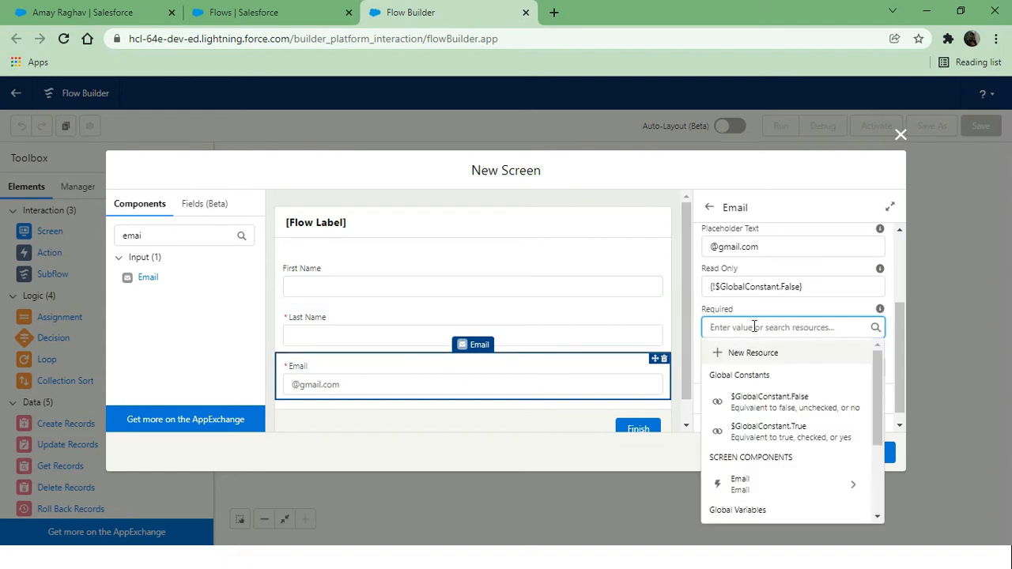
left_click(788, 402)
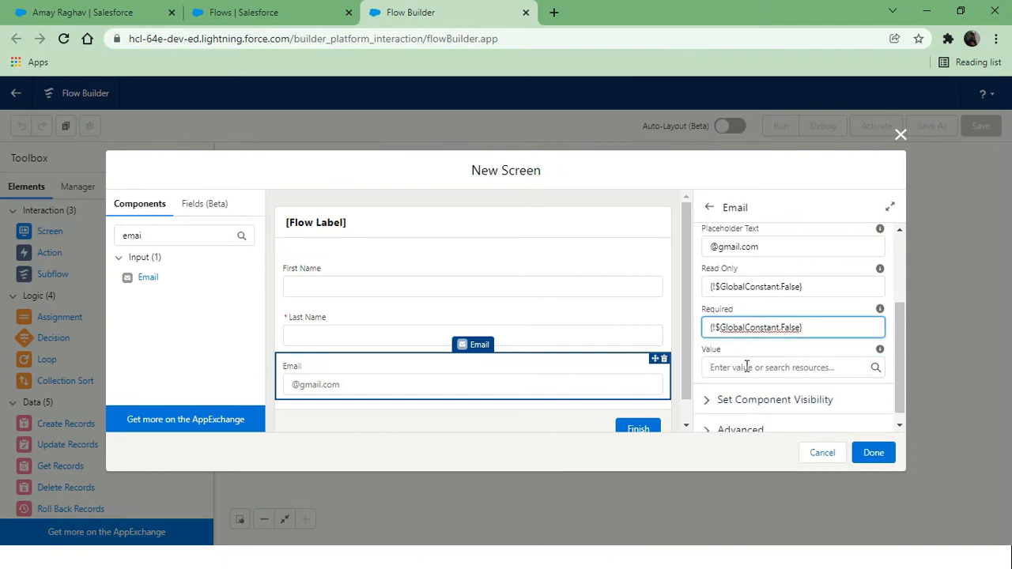
scroll(746, 367, "down", 1)
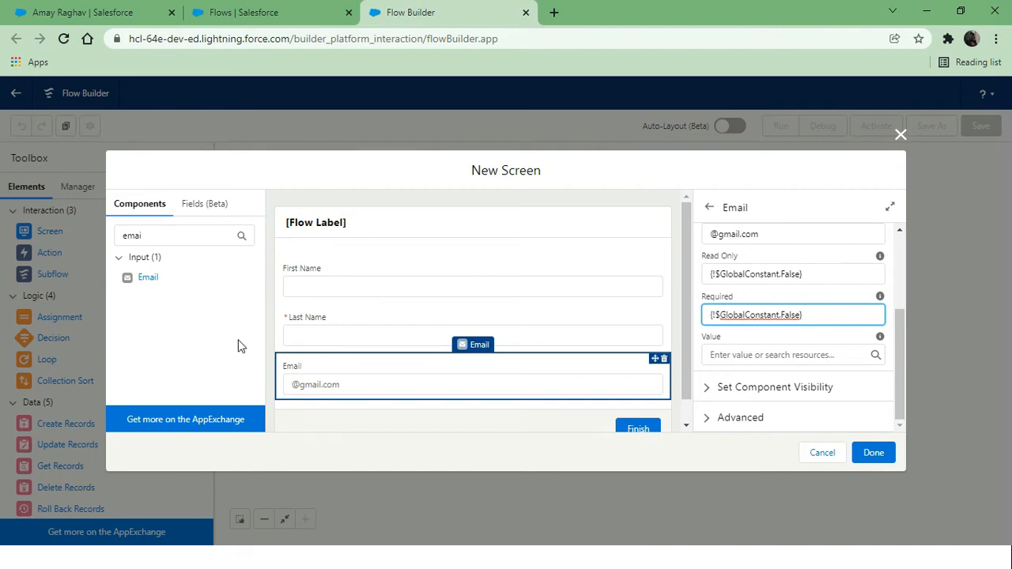
left_click(174, 232)
key("BackSpace")
key("BackSpace")
key("BackSpace")
key("BackSpace")
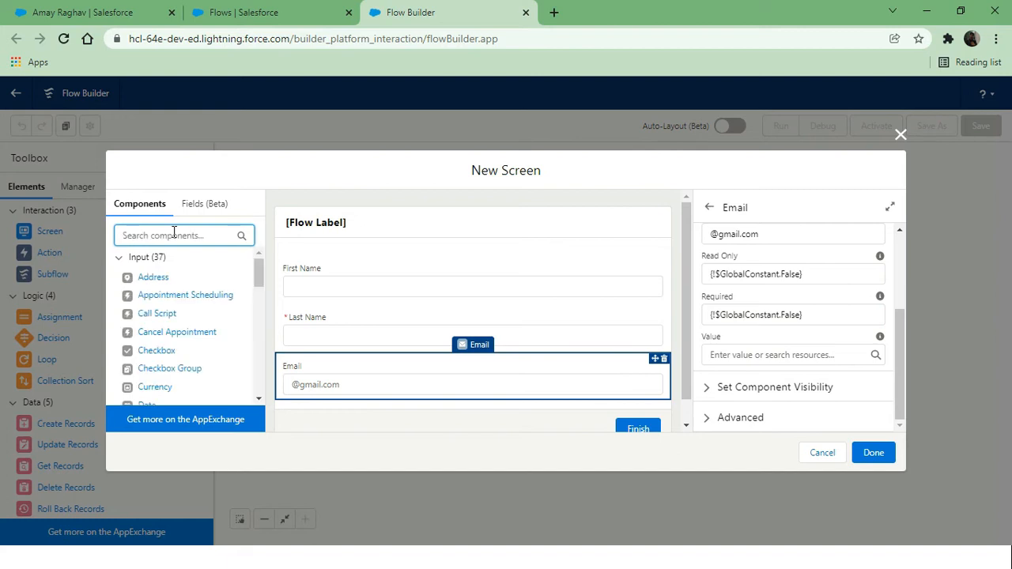
Add a Lookup component below Email and give it the API Name Account
type("Loo")
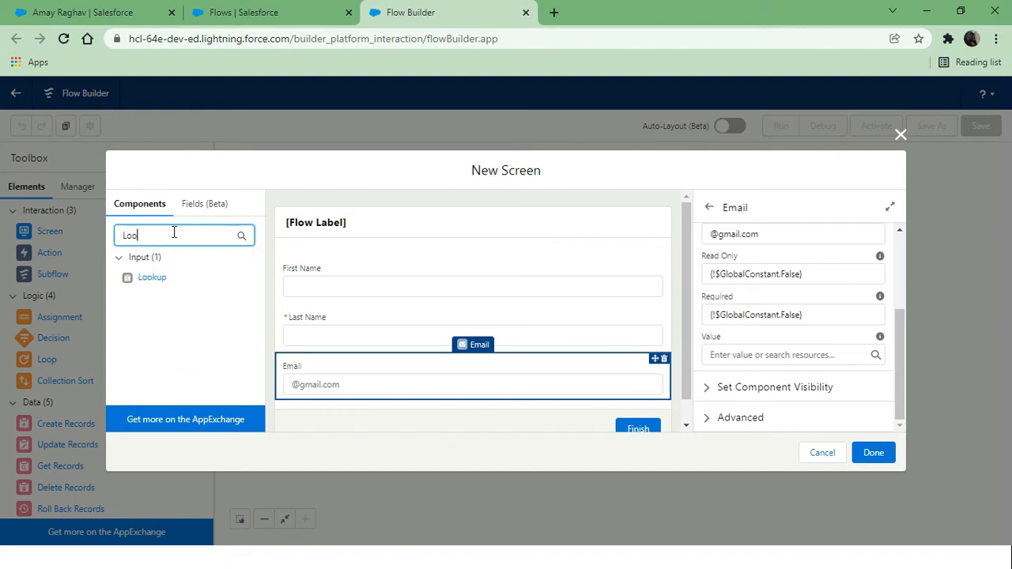
left_click(158, 281)
scroll(478, 340, "down", 1)
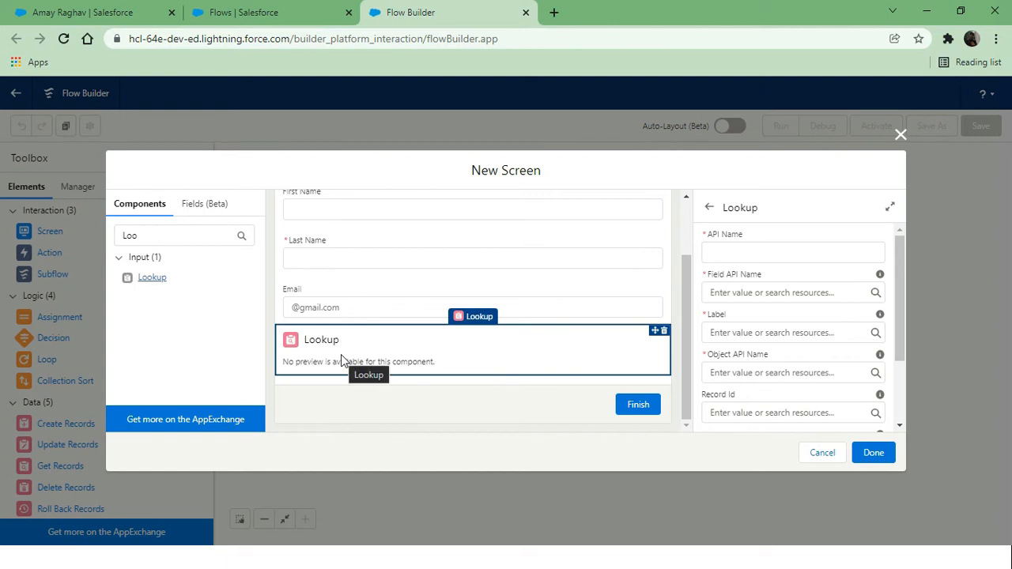
left_click(724, 252)
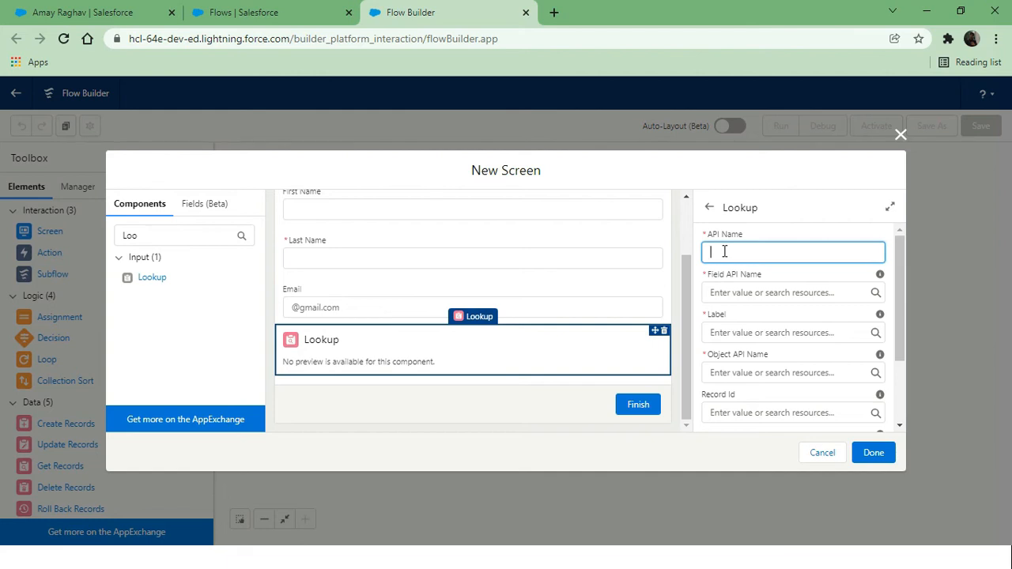
type("Account")
left_click(803, 235)
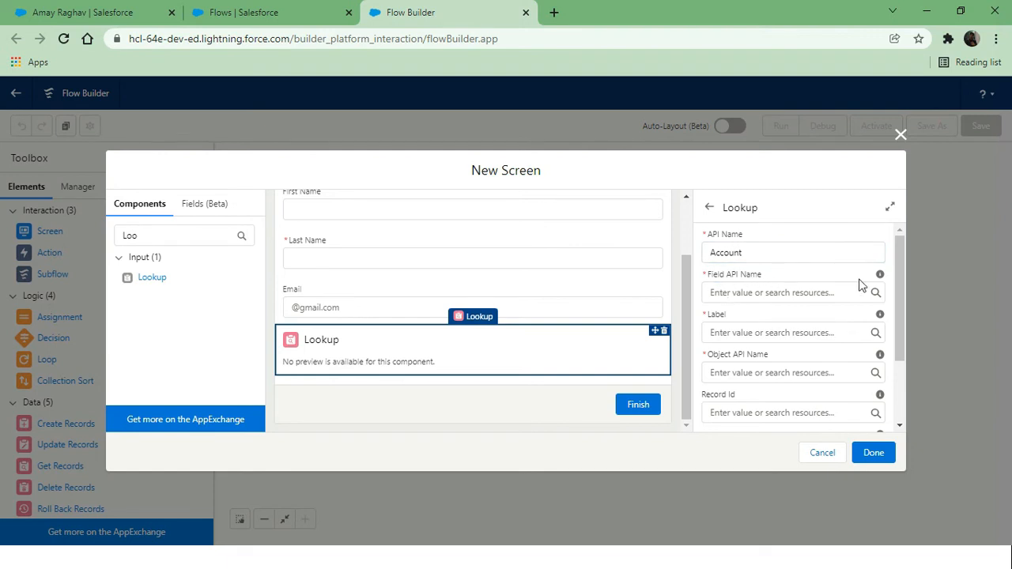
mouse_move(879, 281)
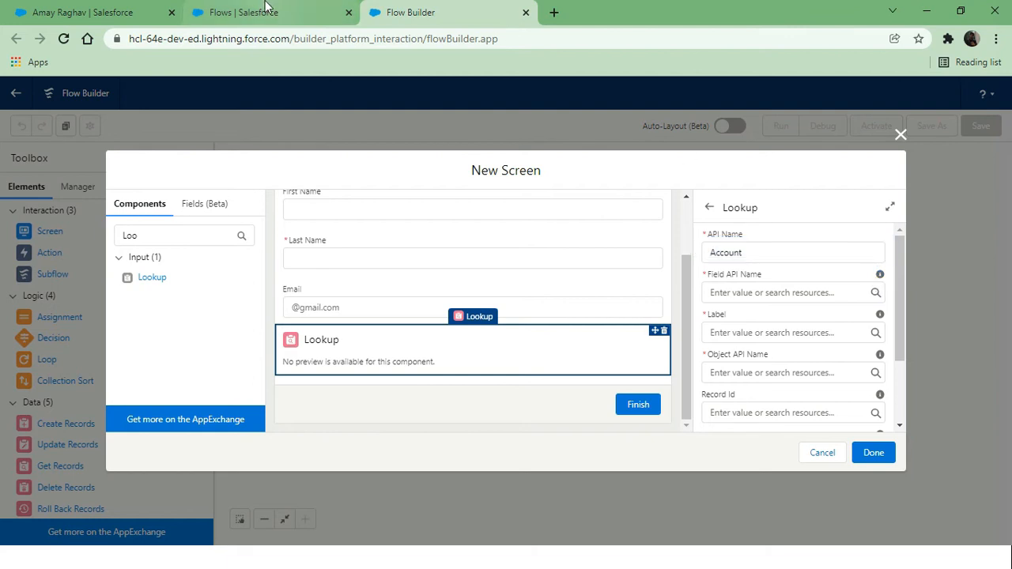
Find the Contact's Account lookup field name, AccountId, in Object Manager, then return to Flow Builder
left_click(228, 10)
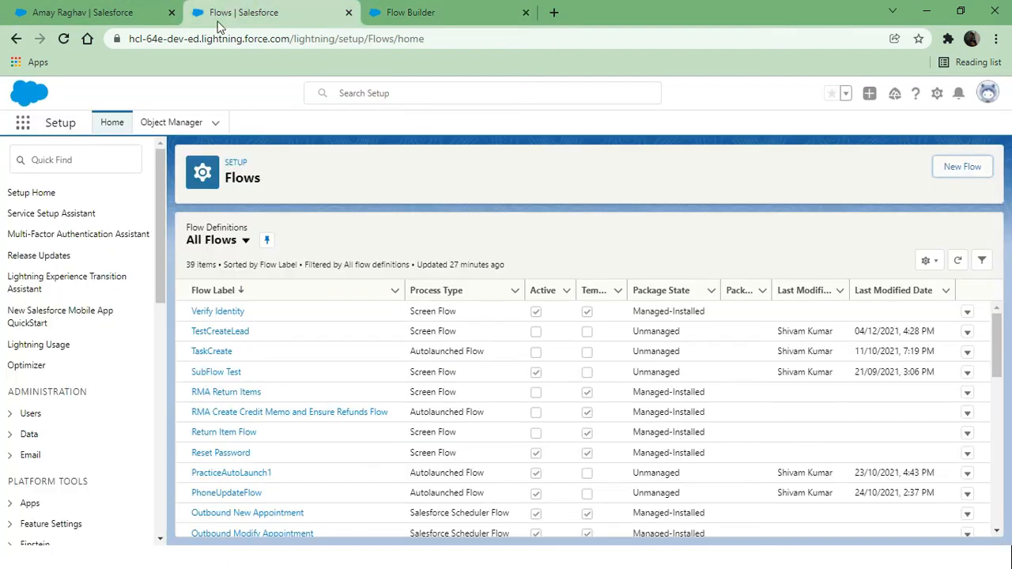
left_click(164, 125)
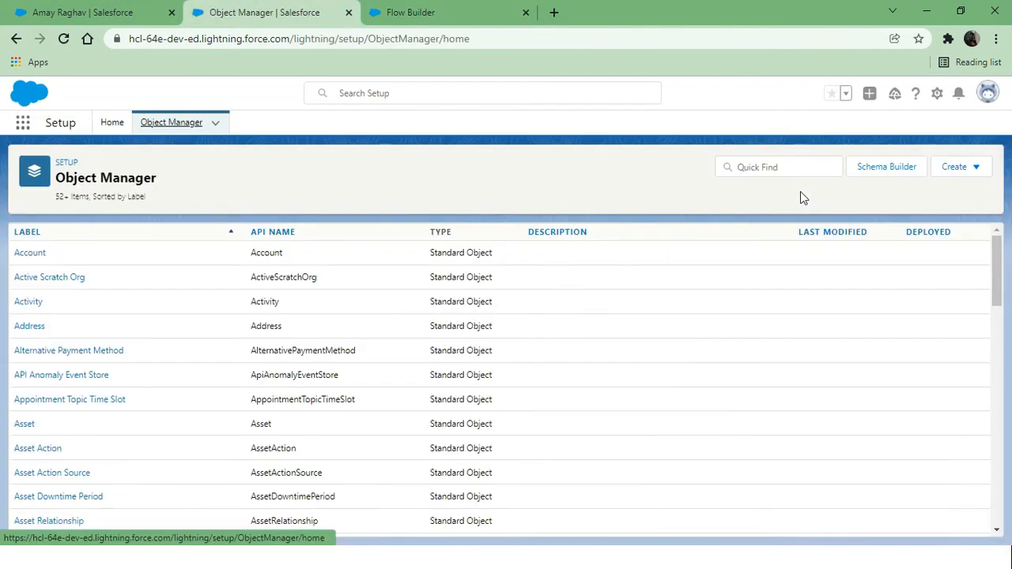
left_click(789, 166)
type("Cont")
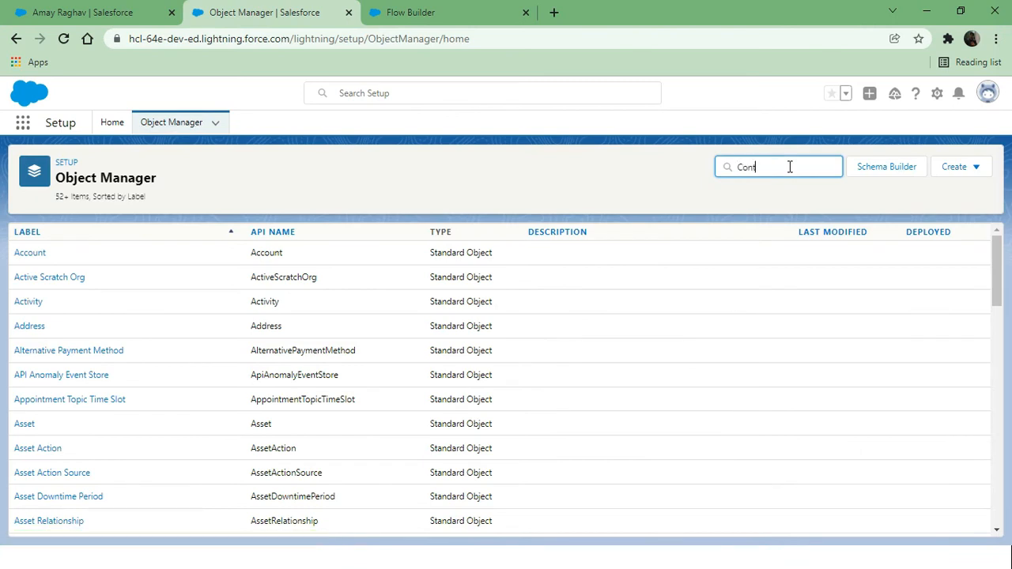
left_click(39, 253)
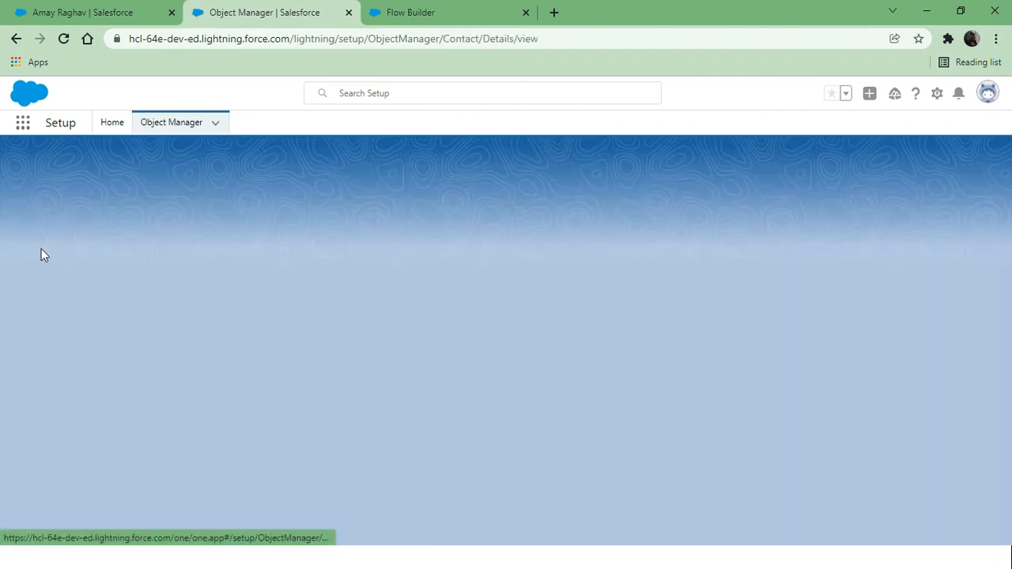
left_click(89, 264)
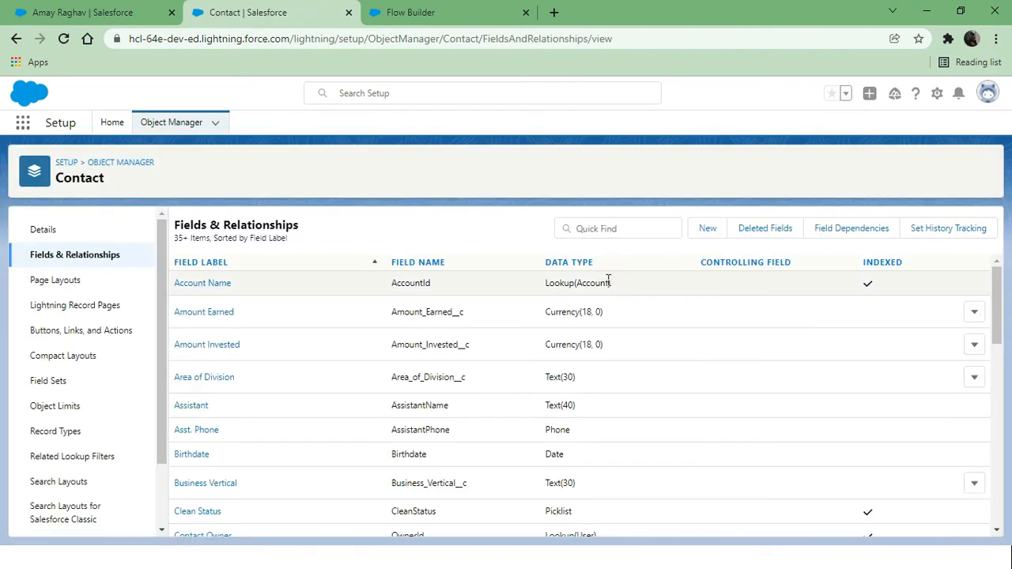
left_click_drag(433, 287, 403, 287)
left_click(482, 12)
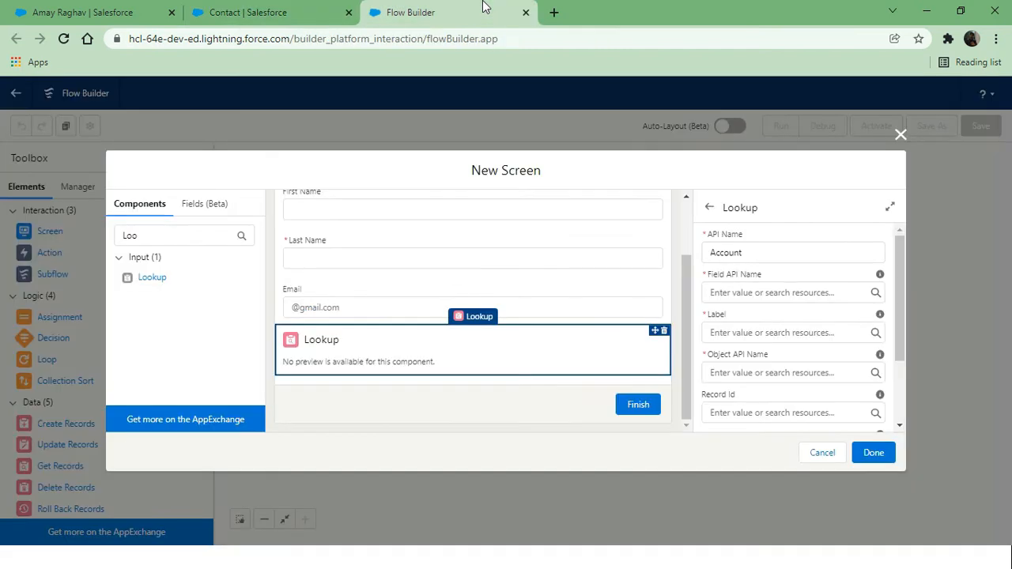
Set the Lookup's field API name to AccountId and its label to Account
type("A")
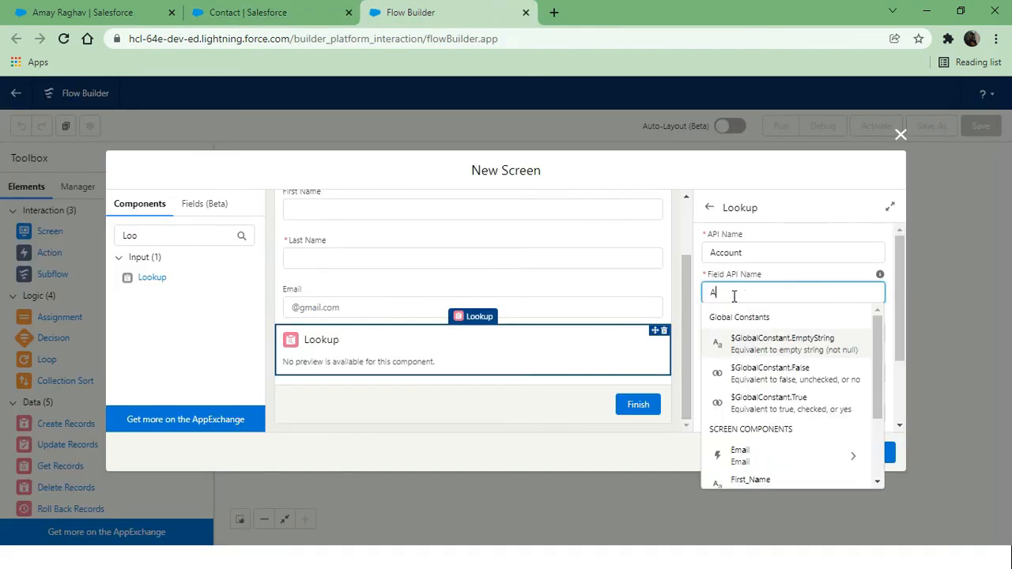
type("ccountId")
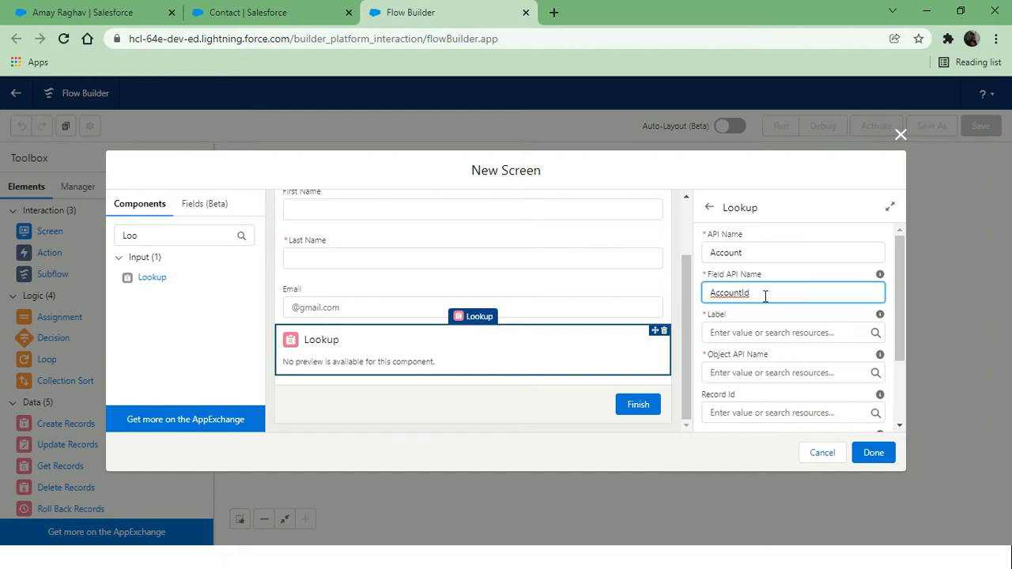
left_click(771, 320)
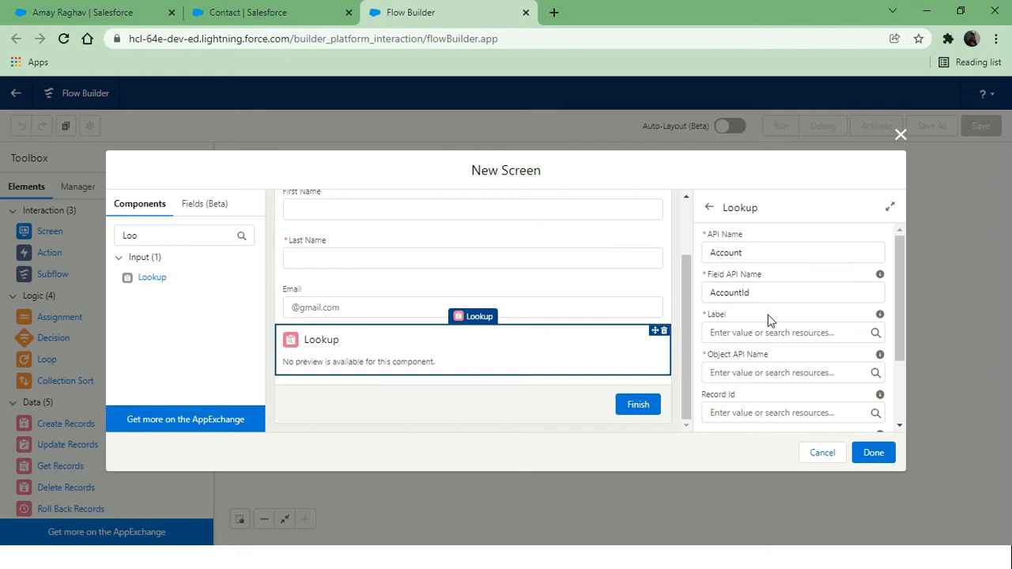
left_click(723, 329)
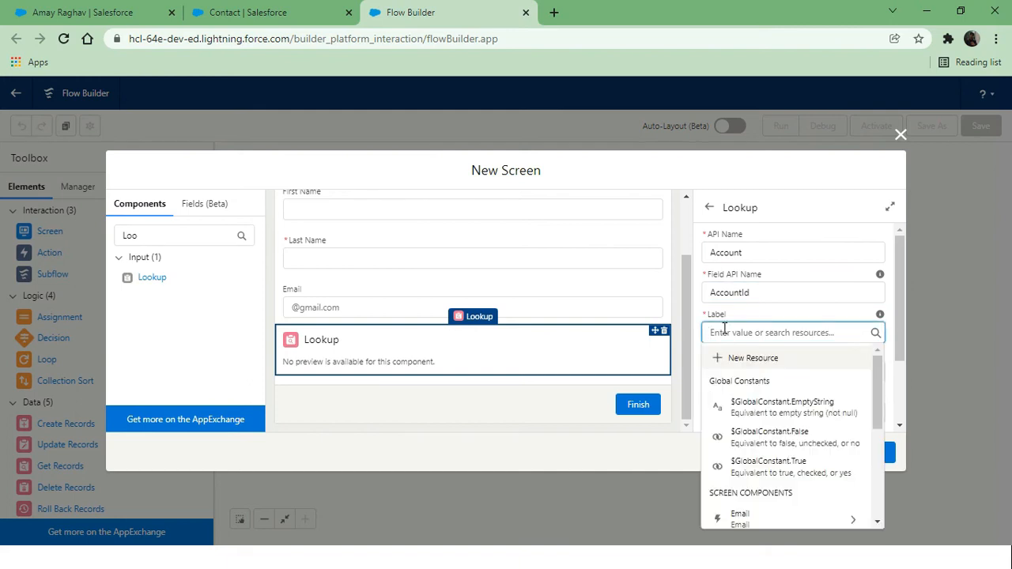
type("Account")
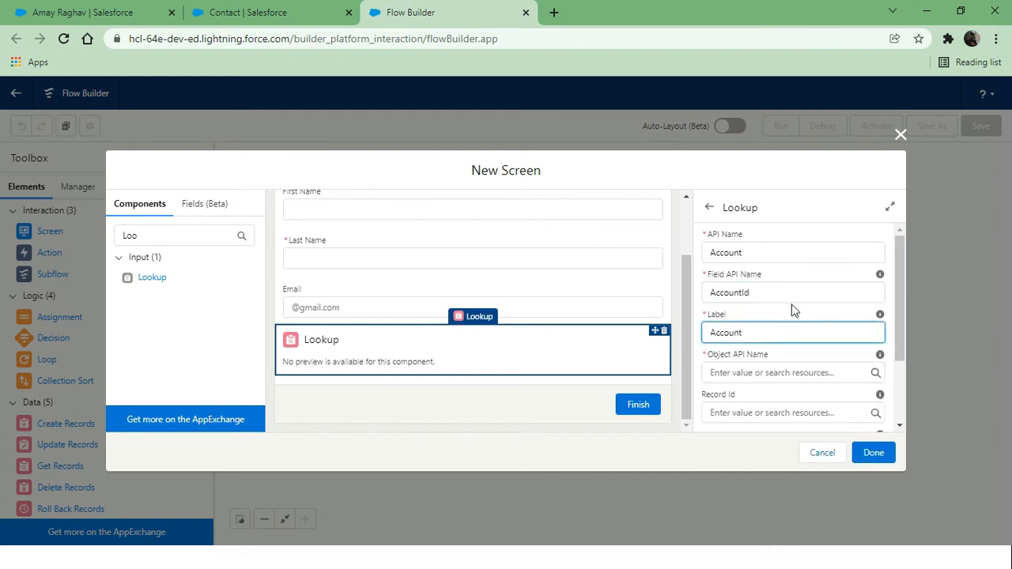
left_click(800, 311)
Set the Lookup's object API name to Contact and finish the screen
mouse_move(879, 316)
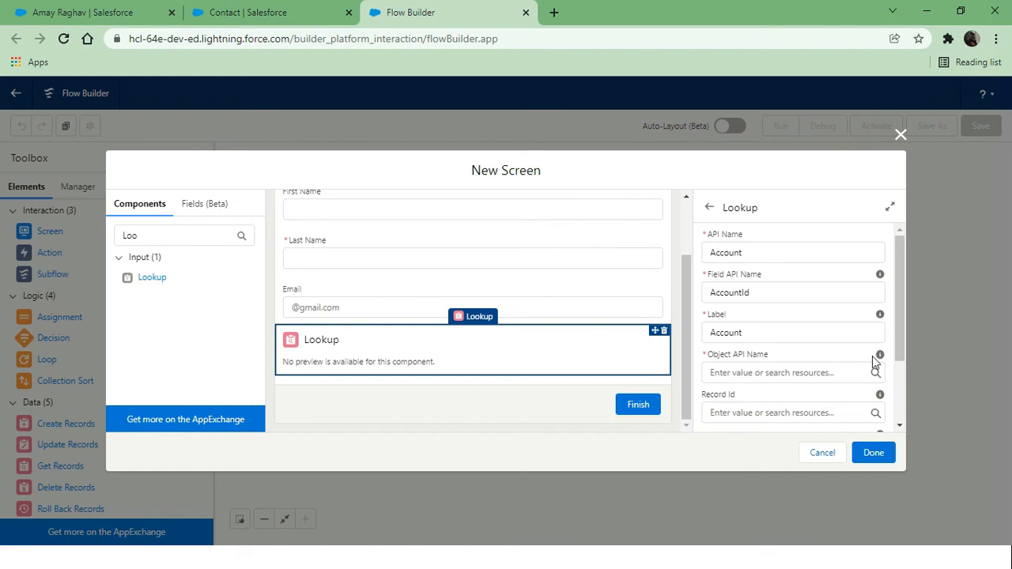
mouse_move(879, 358)
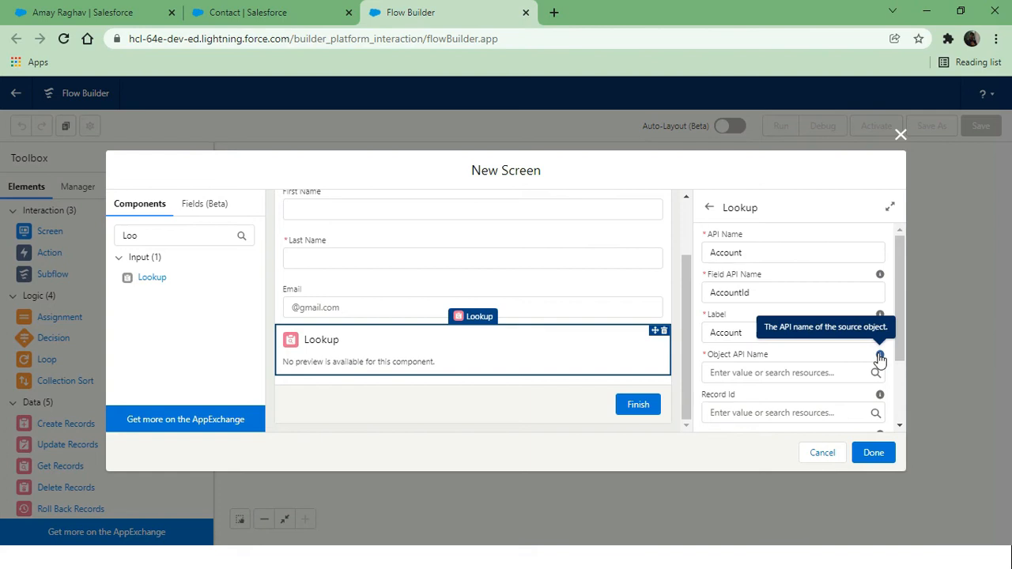
left_click(726, 372)
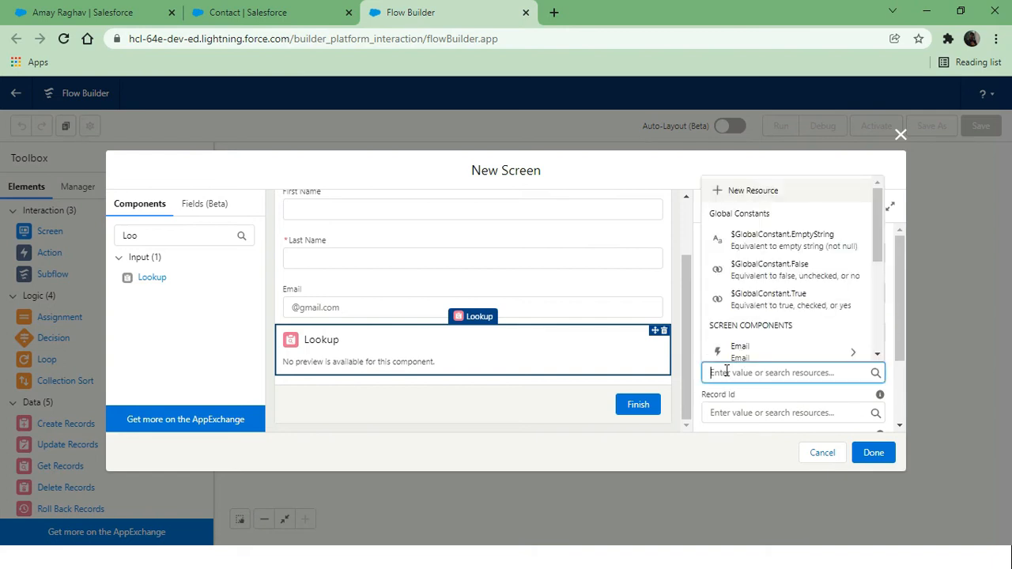
type("Conta")
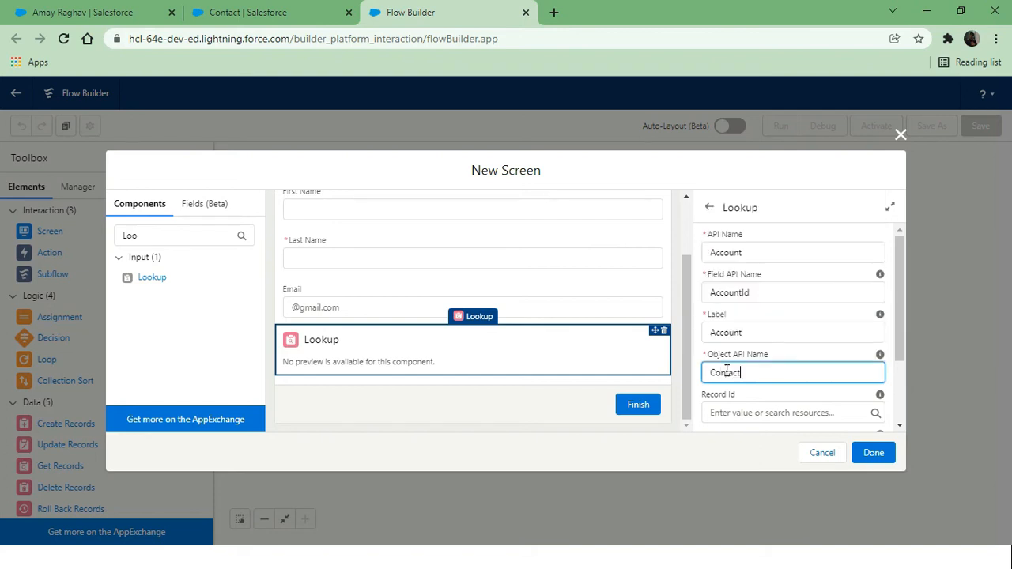
type("ct")
left_click(801, 356)
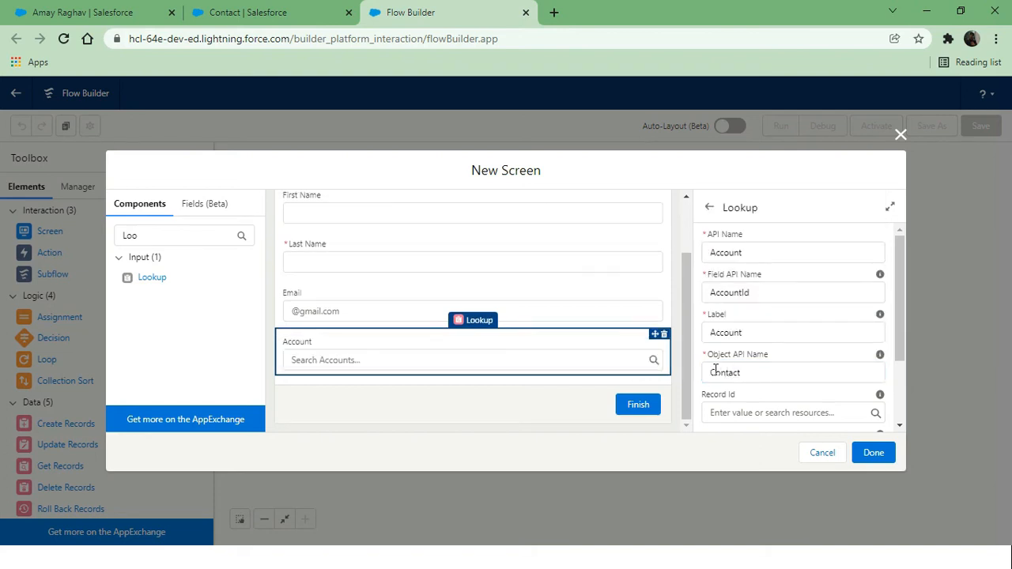
scroll(787, 362, "down", 1)
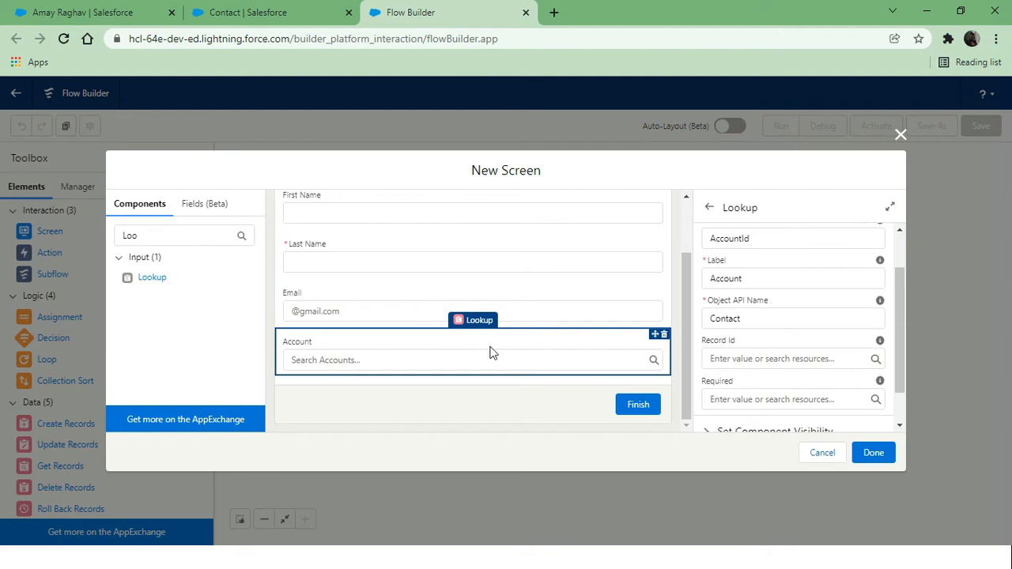
scroll(715, 388, "down", 1)
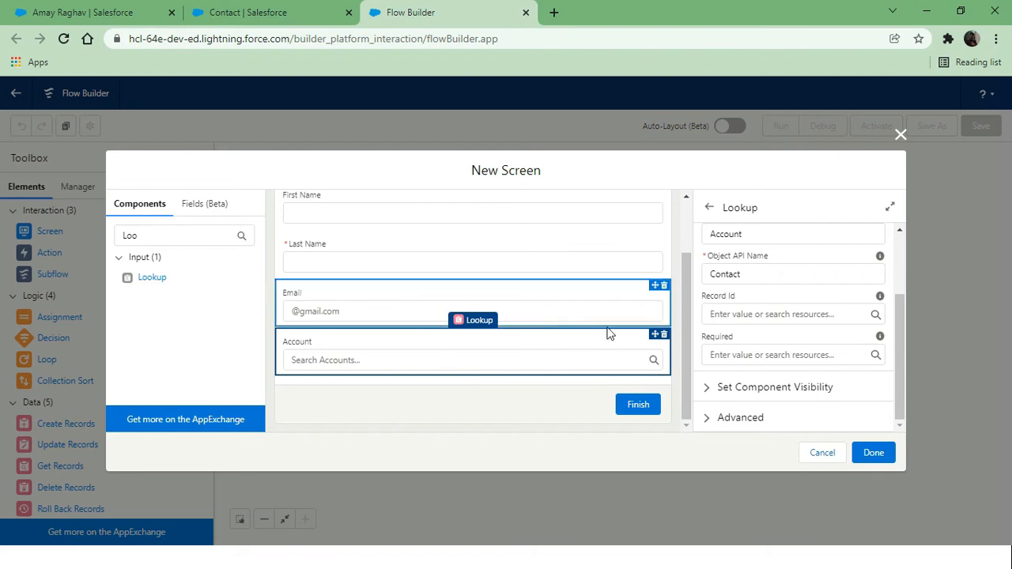
left_click(873, 452)
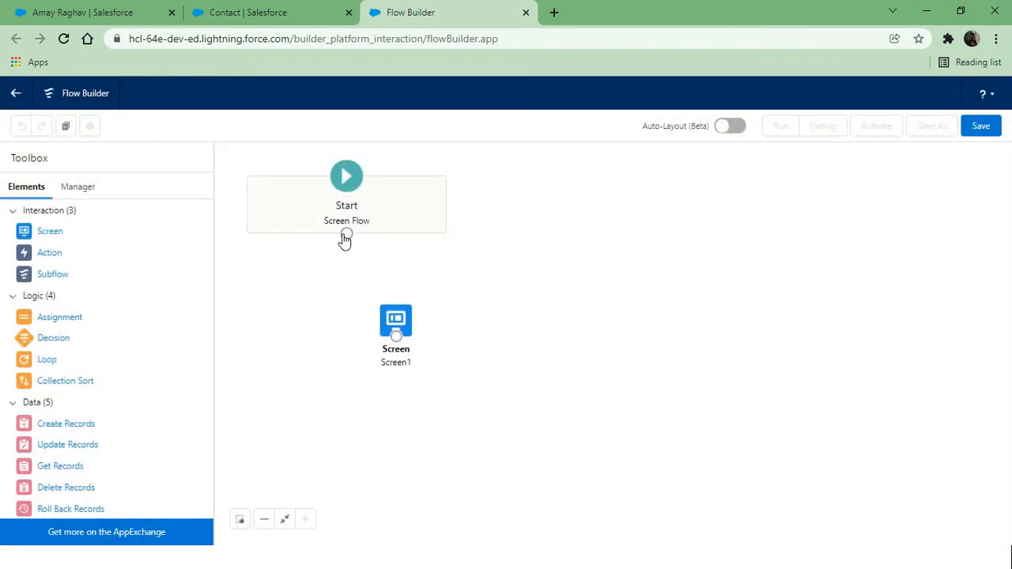
Connect Start to Screen1 and add a Create Records element labelled createContact
left_click_drag(346, 234, 397, 326)
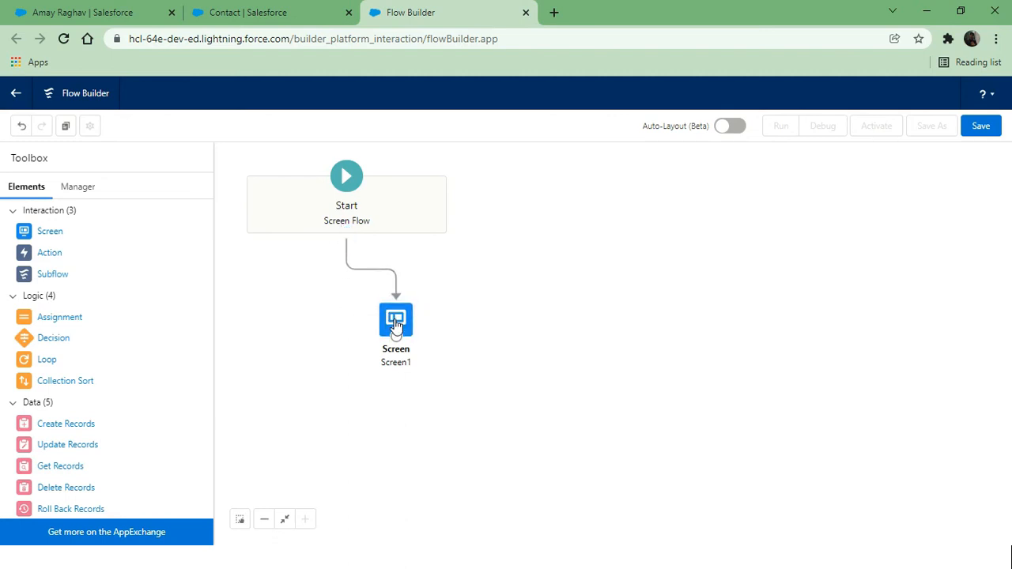
left_click_drag(53, 423, 530, 328)
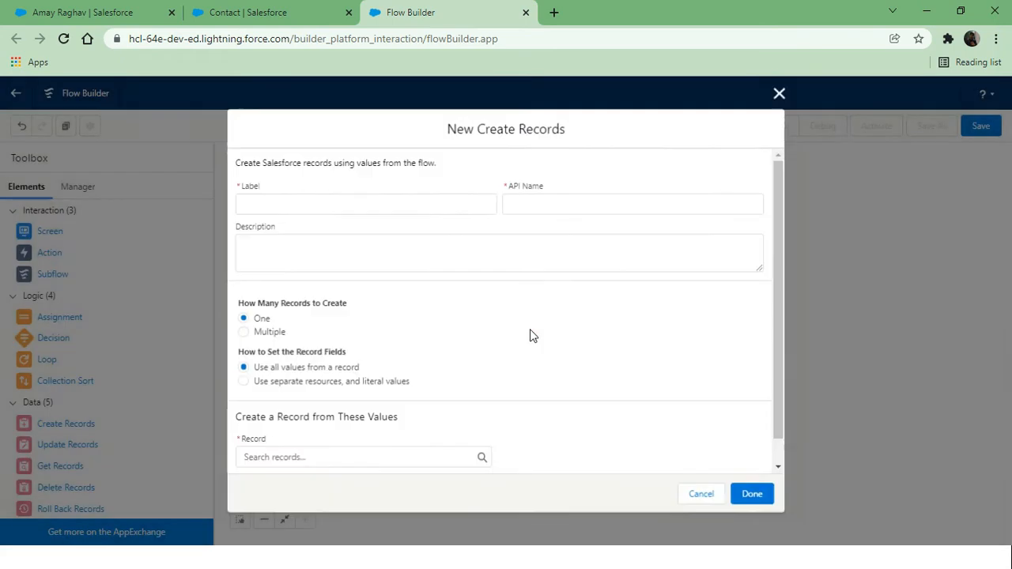
type("create")
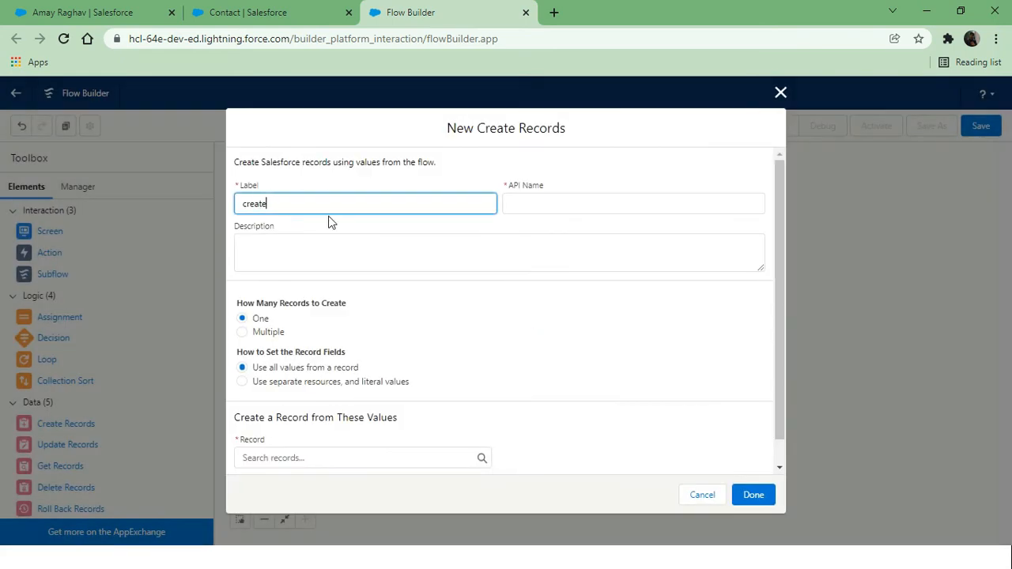
type("Contact")
left_click(449, 177)
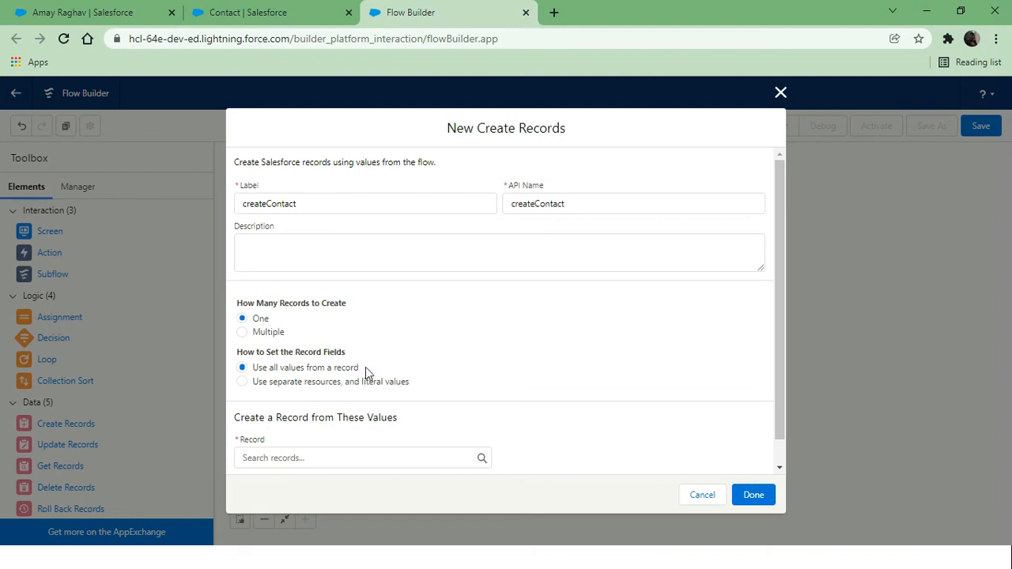
Create a Contact record with FirstName taken from the First_Name screen input
left_click(322, 385)
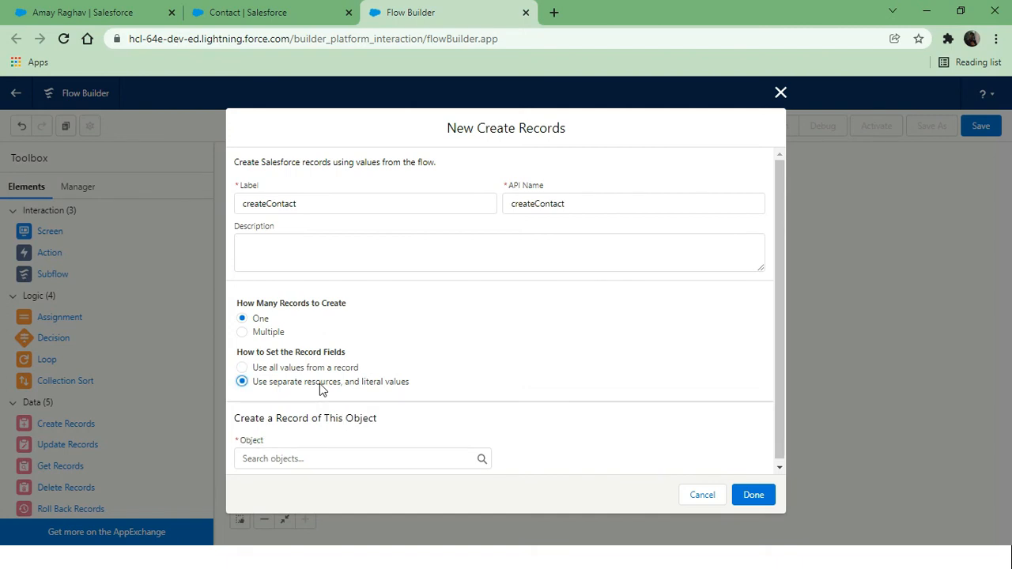
left_click(250, 457)
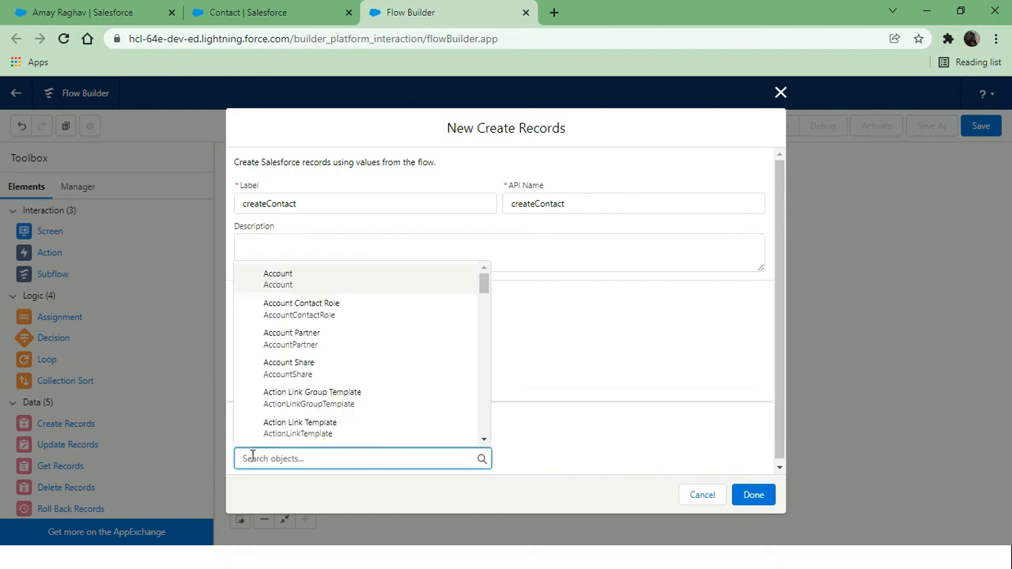
type("Cont")
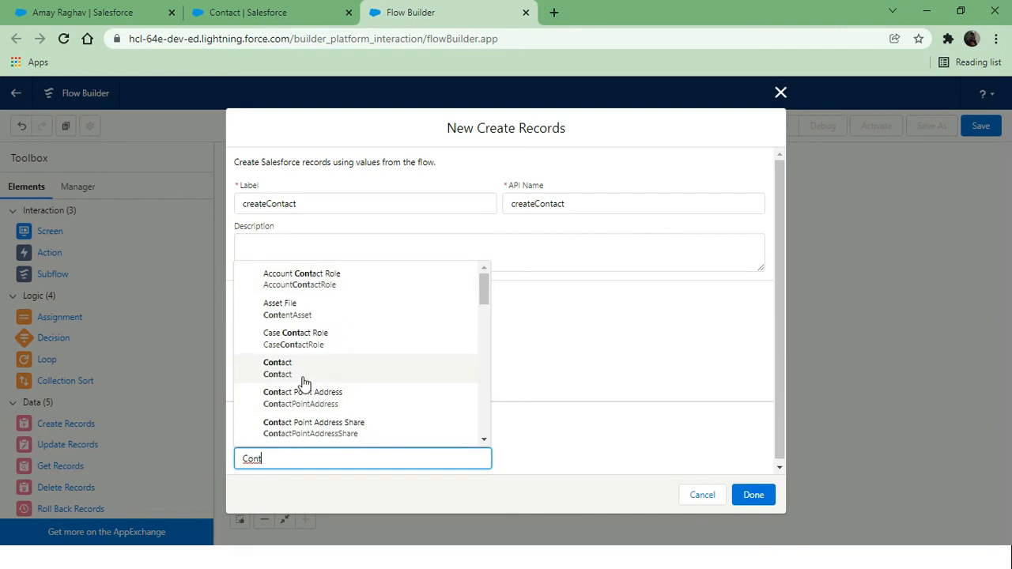
left_click(304, 377)
scroll(488, 409, "down", 2)
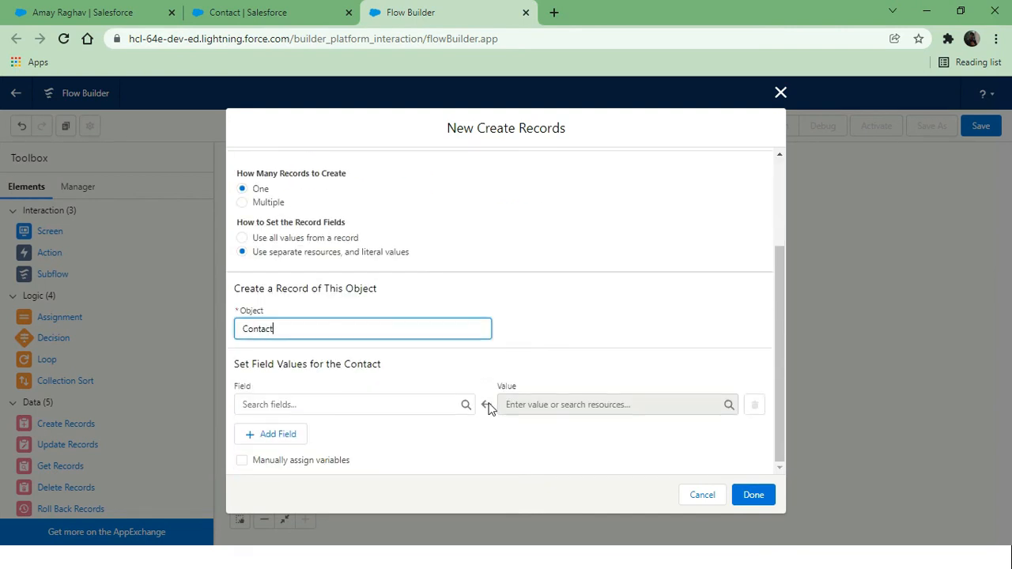
left_click(259, 404)
type("firs")
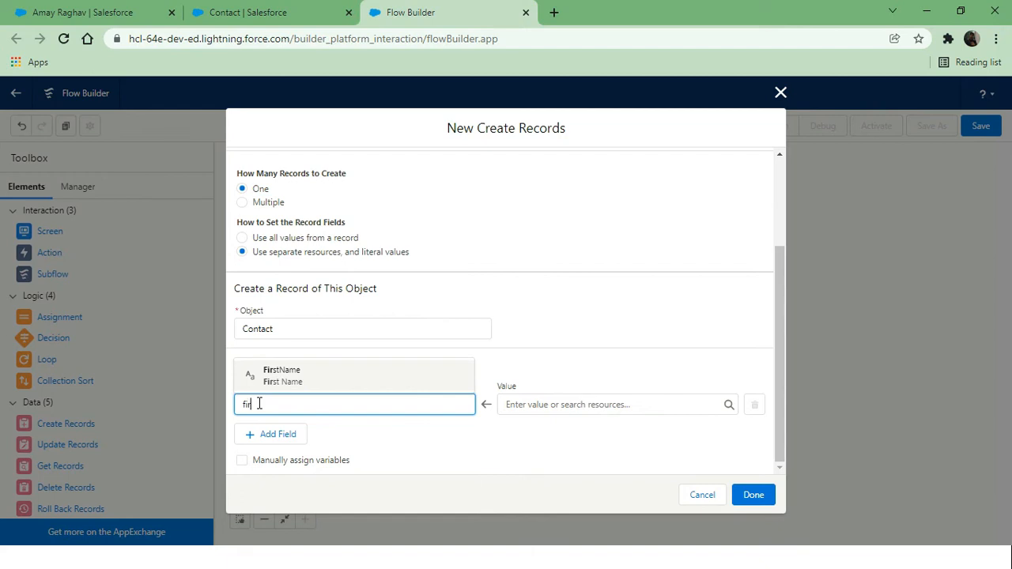
left_click(354, 387)
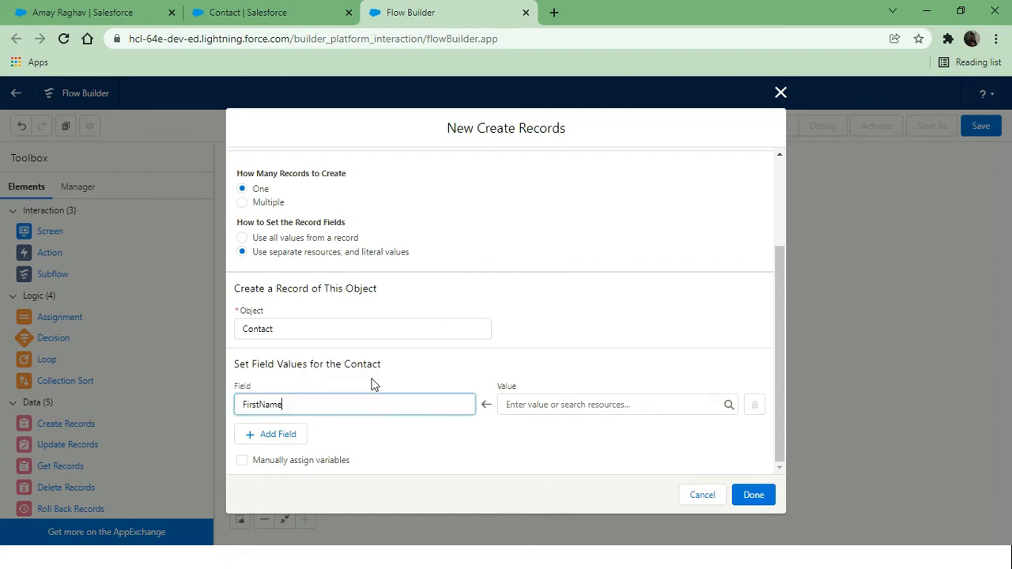
left_click(535, 405)
scroll(659, 362, "down", 5)
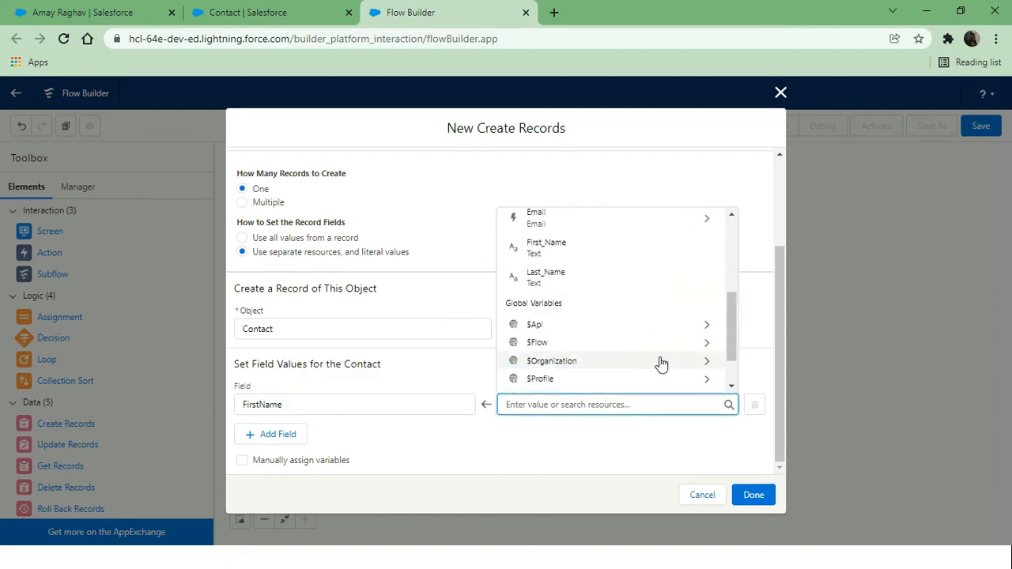
left_click(621, 245)
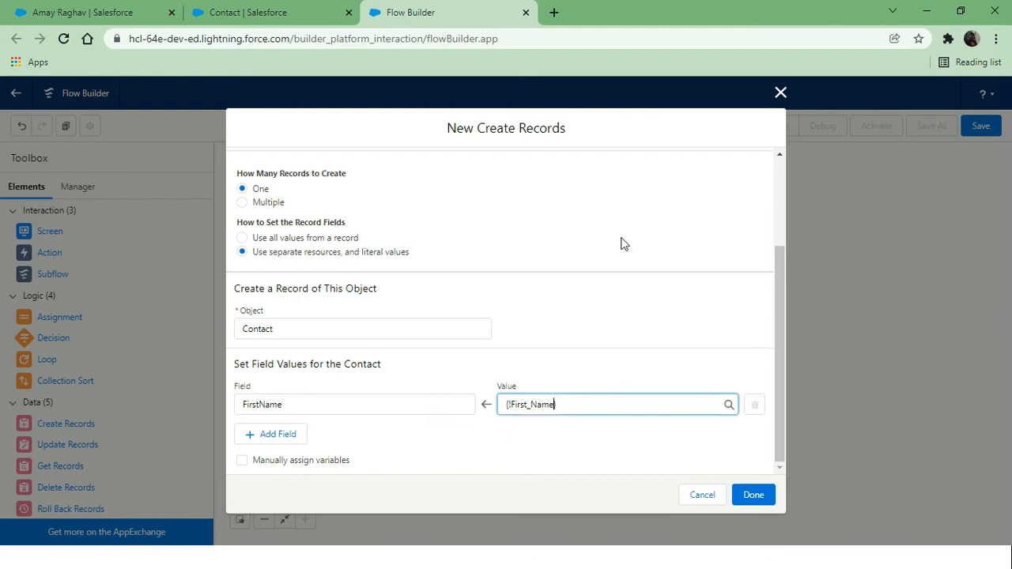
Map the Contact's LastName to the Last_Name screen input
left_click(268, 437)
left_click(357, 439)
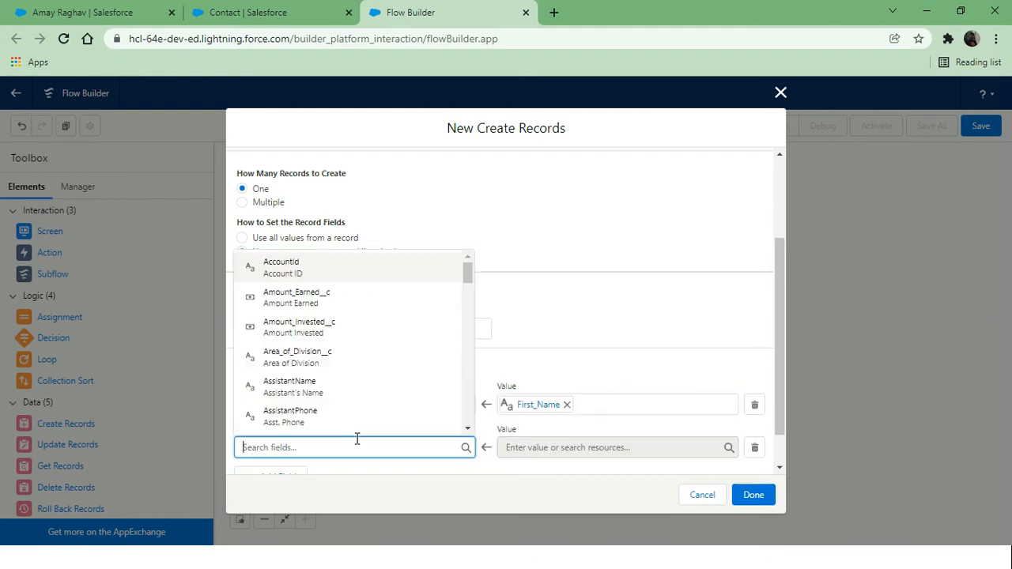
type("last")
left_click(314, 422)
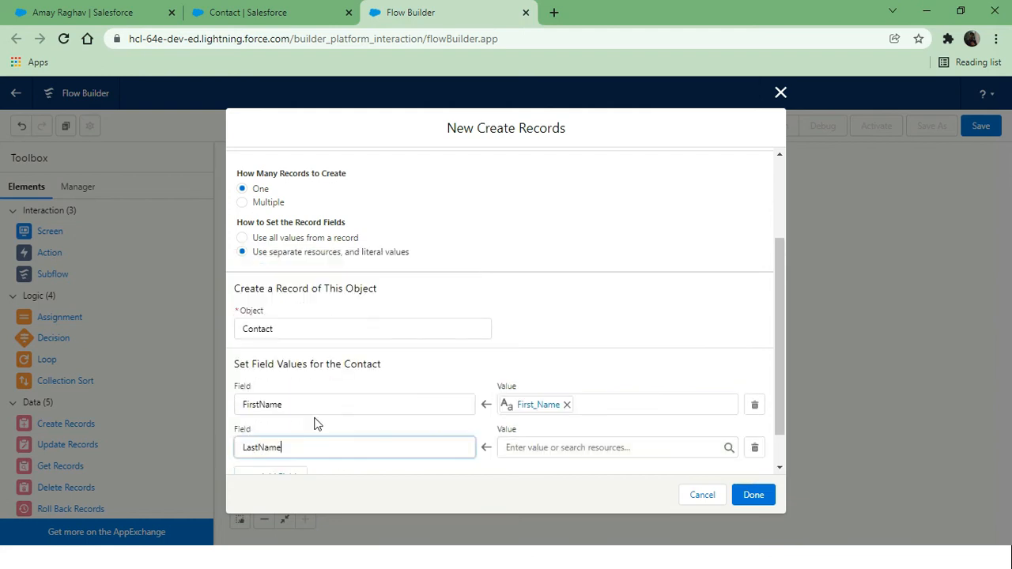
left_click(562, 454)
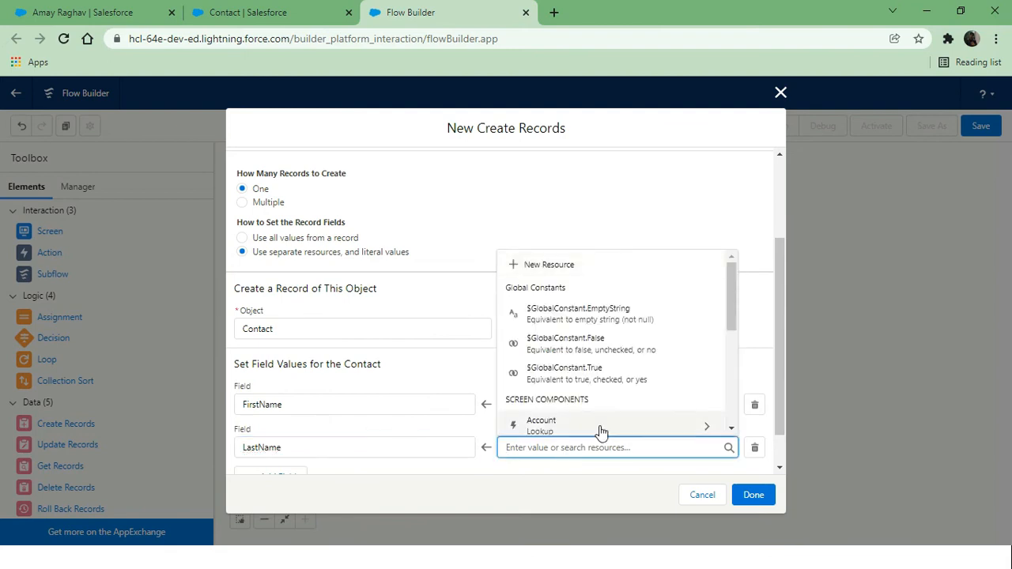
scroll(599, 411, "down", 2)
left_click(551, 420)
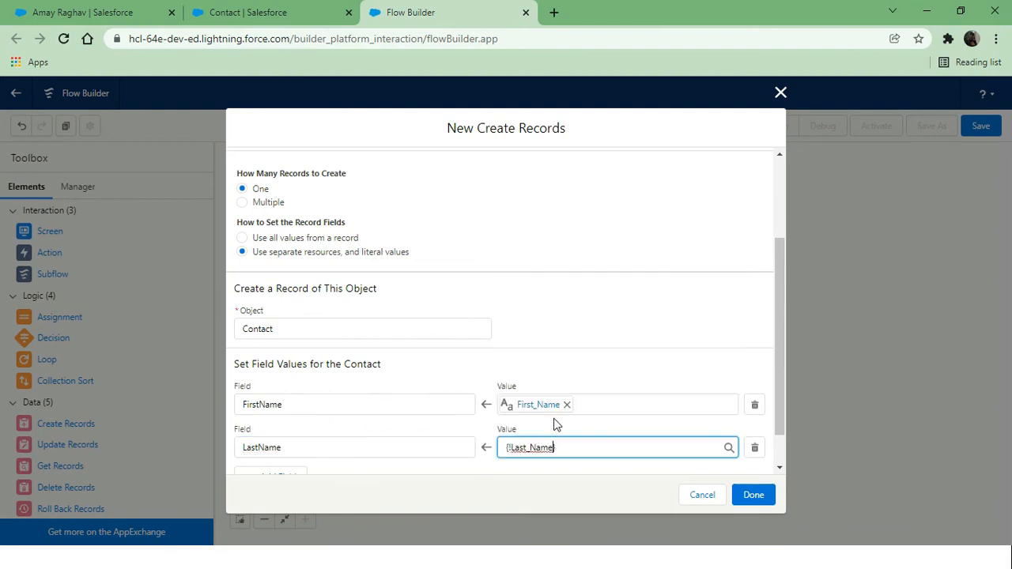
Map the Contact's Email field to {!Email.value} from the Email component
scroll(426, 357, "down", 1)
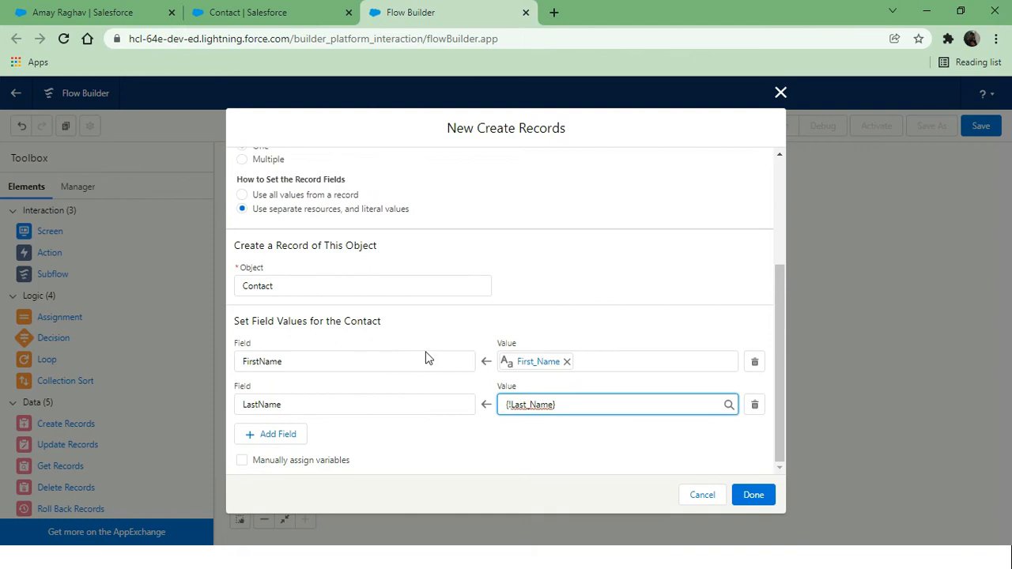
left_click(273, 432)
left_click(344, 449)
type("ema")
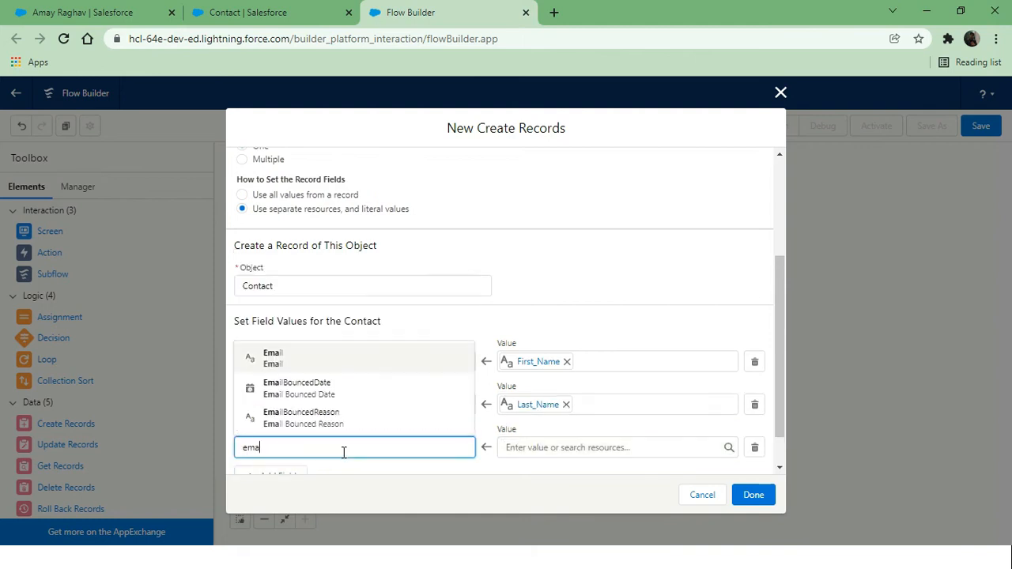
left_click(385, 355)
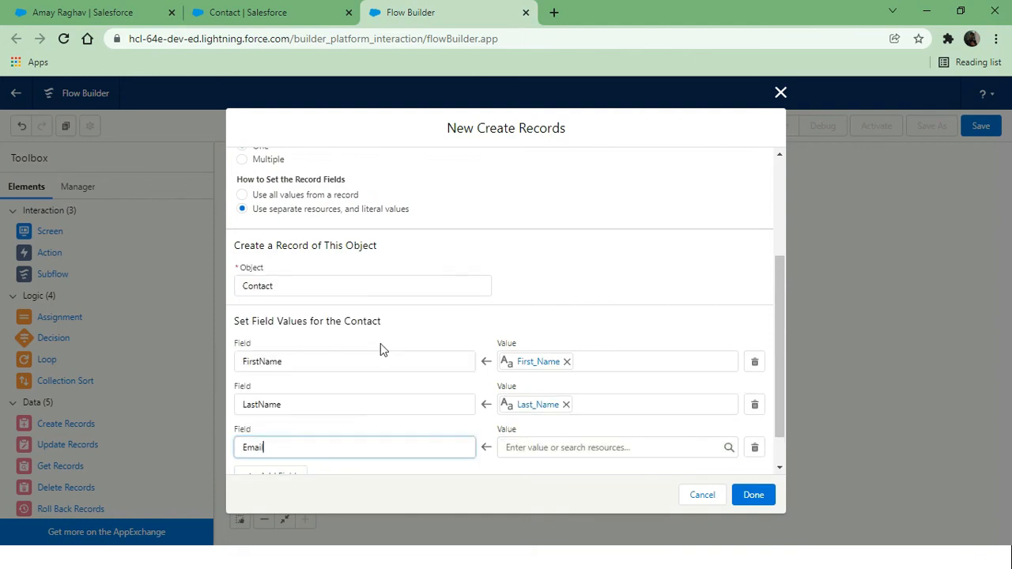
left_click(565, 449)
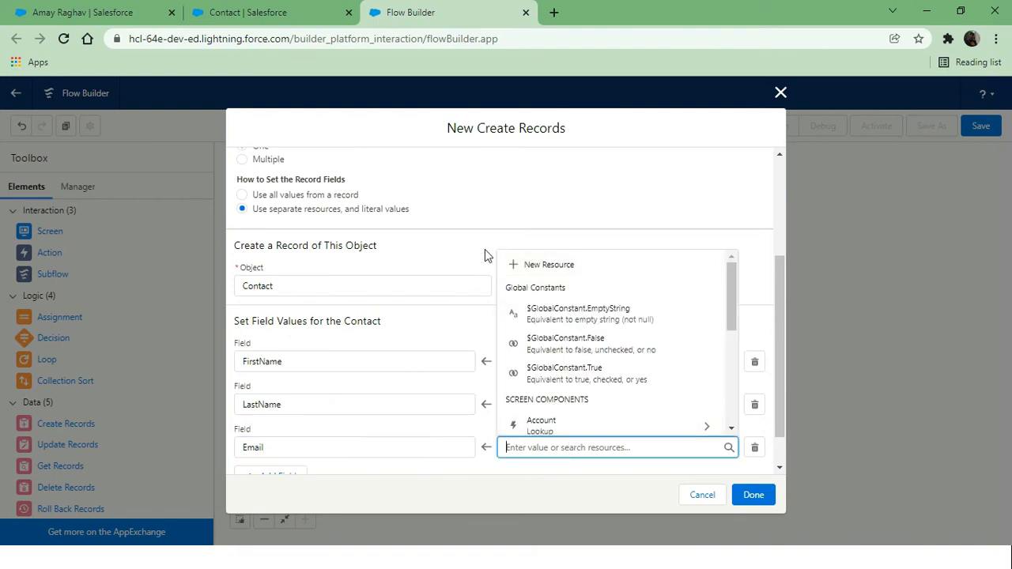
left_click(508, 239)
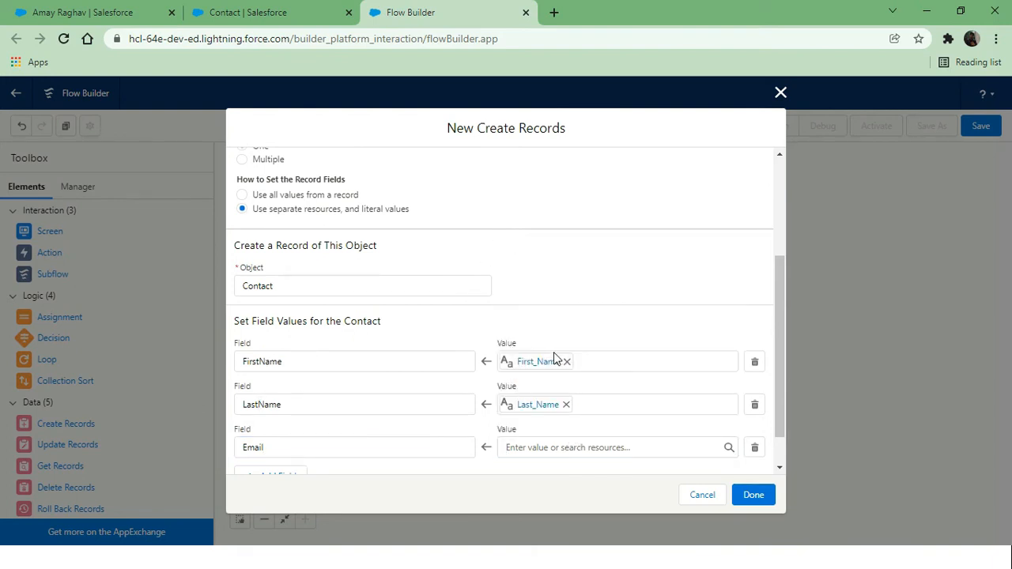
left_click(524, 447)
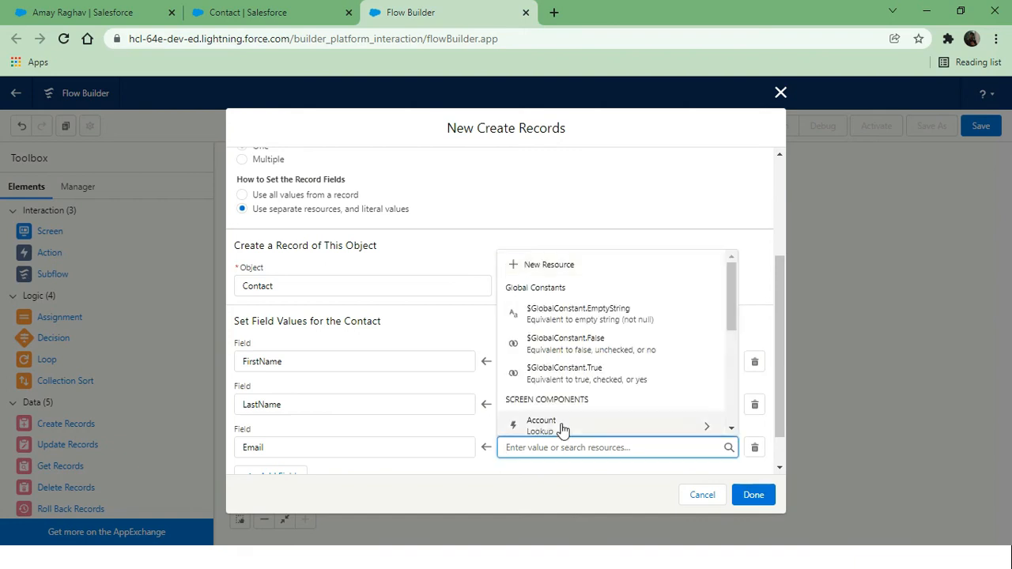
scroll(598, 416, "down", 2)
scroll(598, 416, "down", 2)
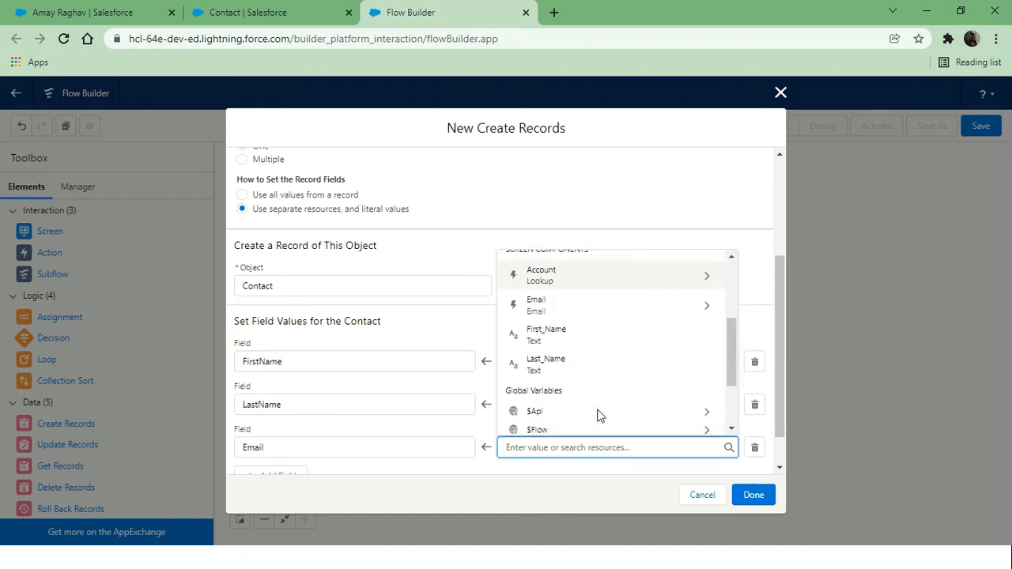
left_click(706, 299)
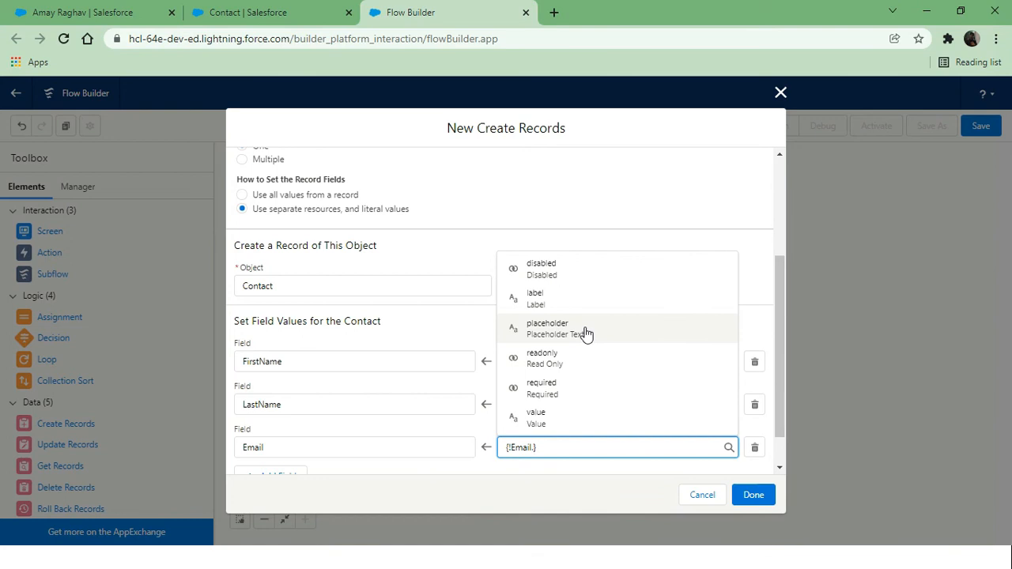
left_click(547, 418)
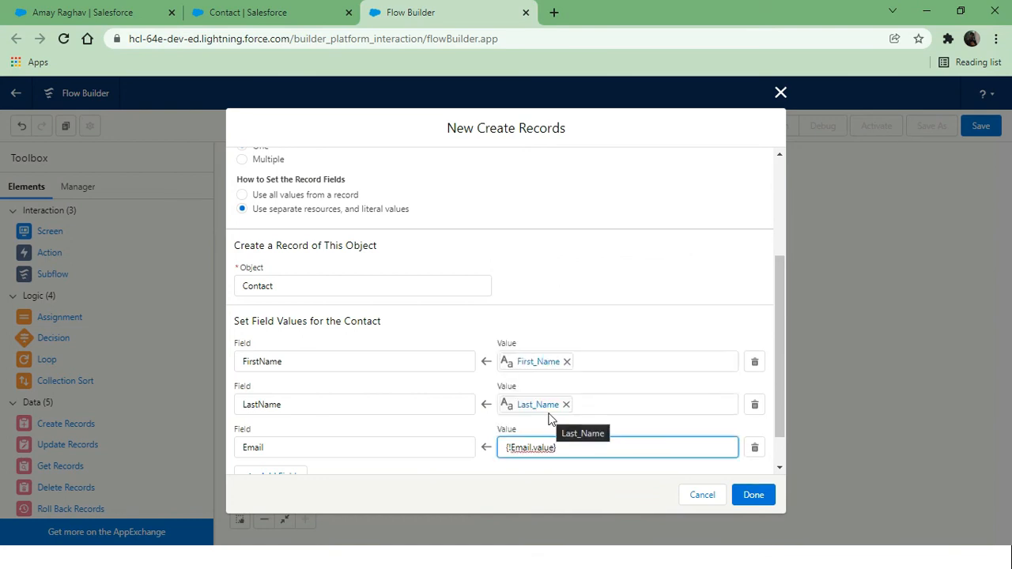
left_click(549, 466)
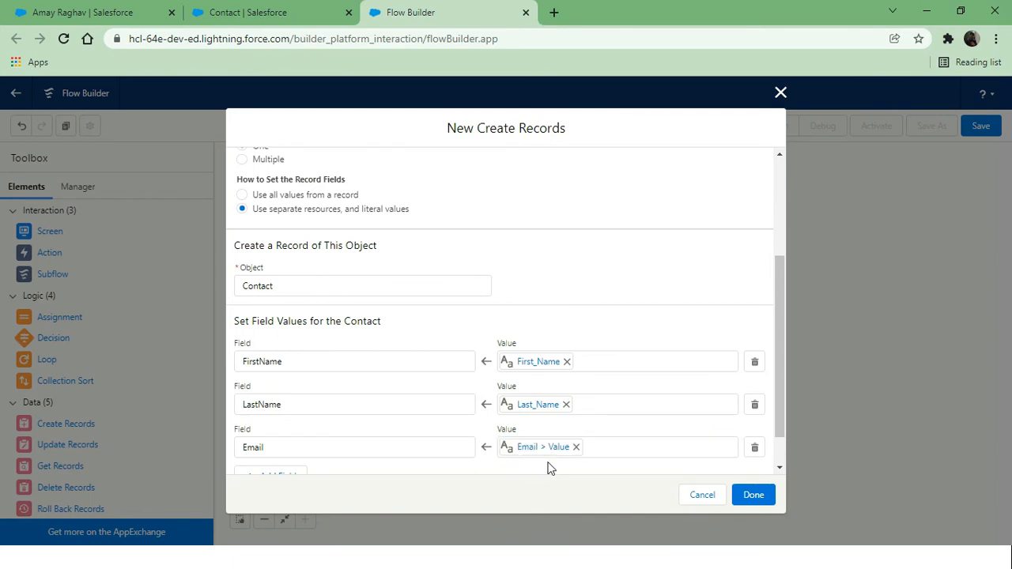
scroll(501, 455, "down", 1)
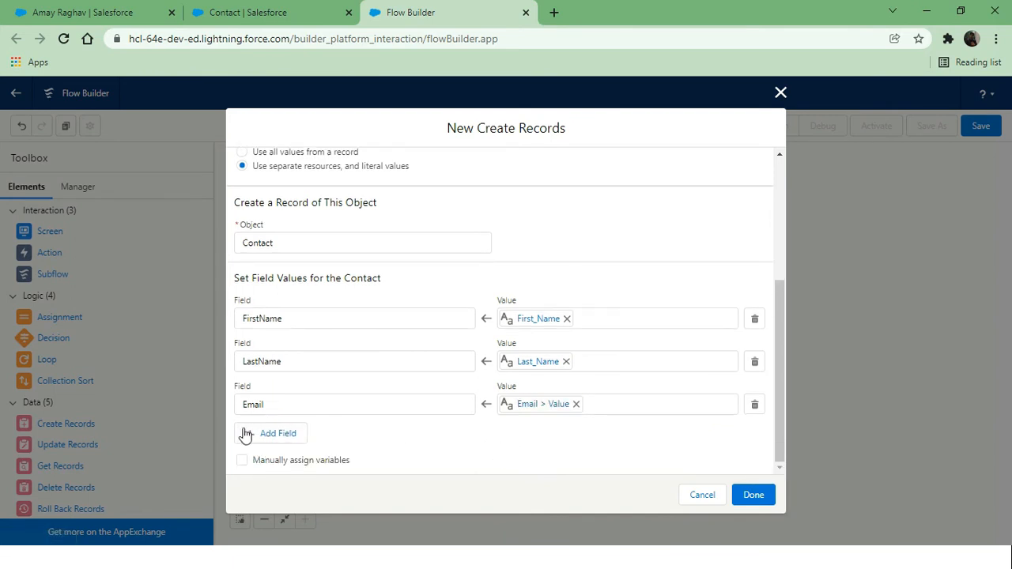
Map the Contact's AccountId to the Account lookup's recordId and finish the element
left_click(271, 434)
left_click(292, 447)
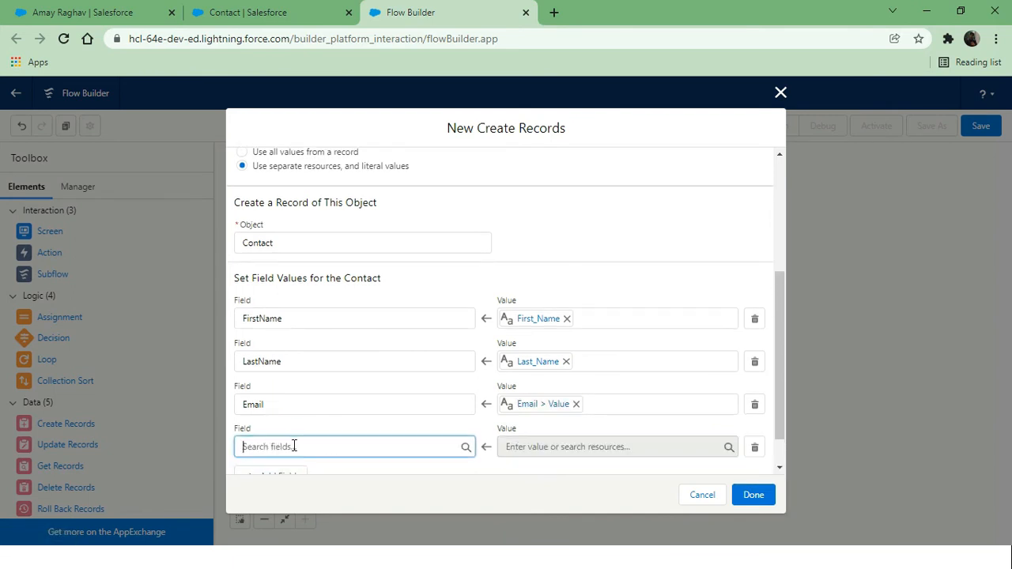
type("Accou")
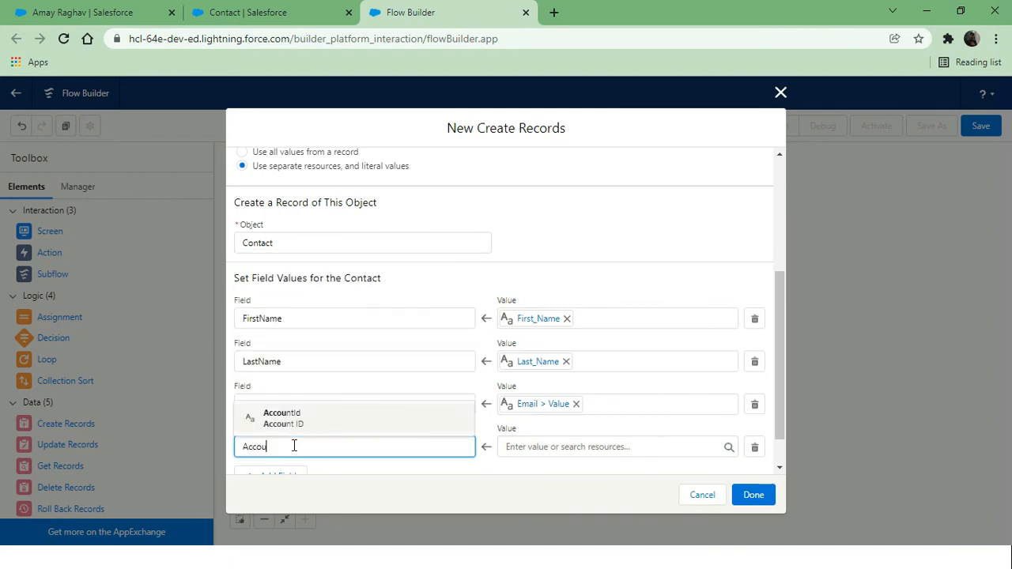
left_click(343, 427)
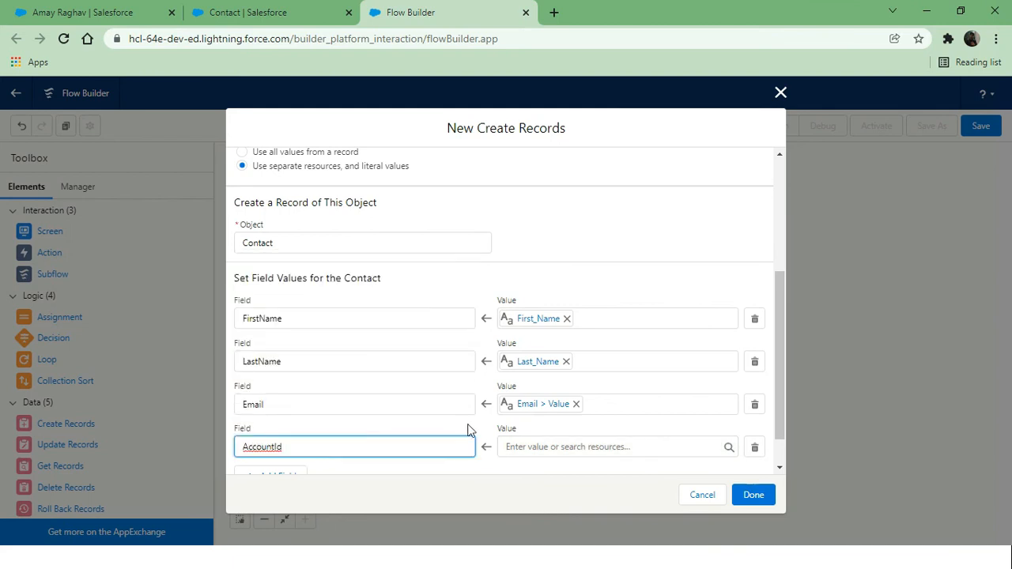
left_click(558, 446)
scroll(652, 385, "down", 2)
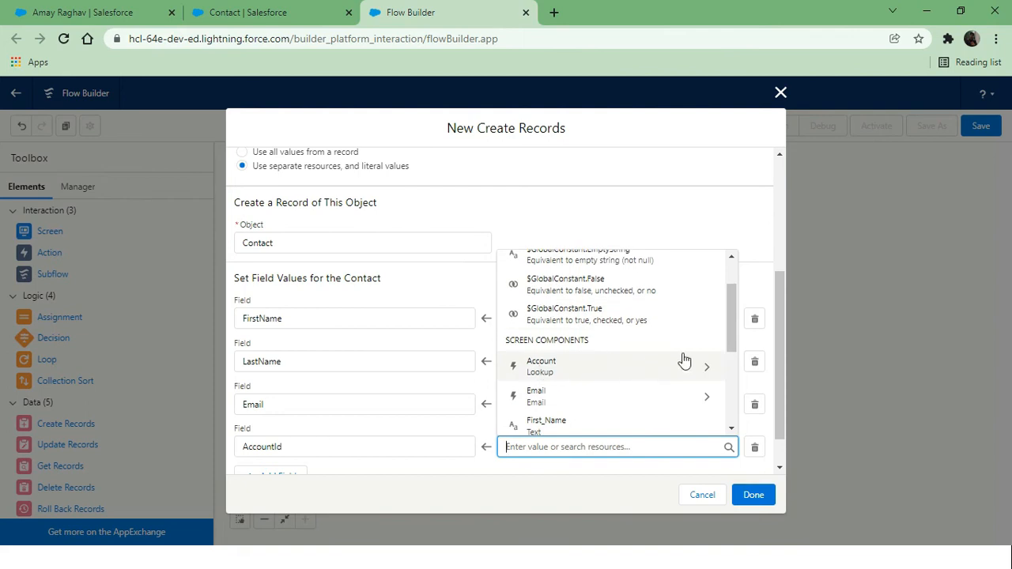
left_click(708, 364)
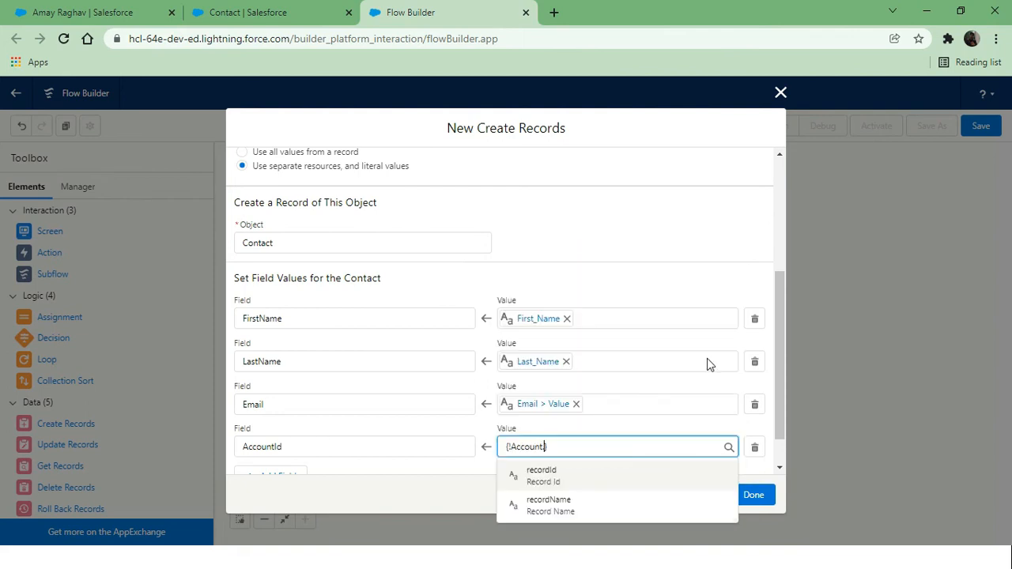
left_click(552, 478)
left_click(521, 468)
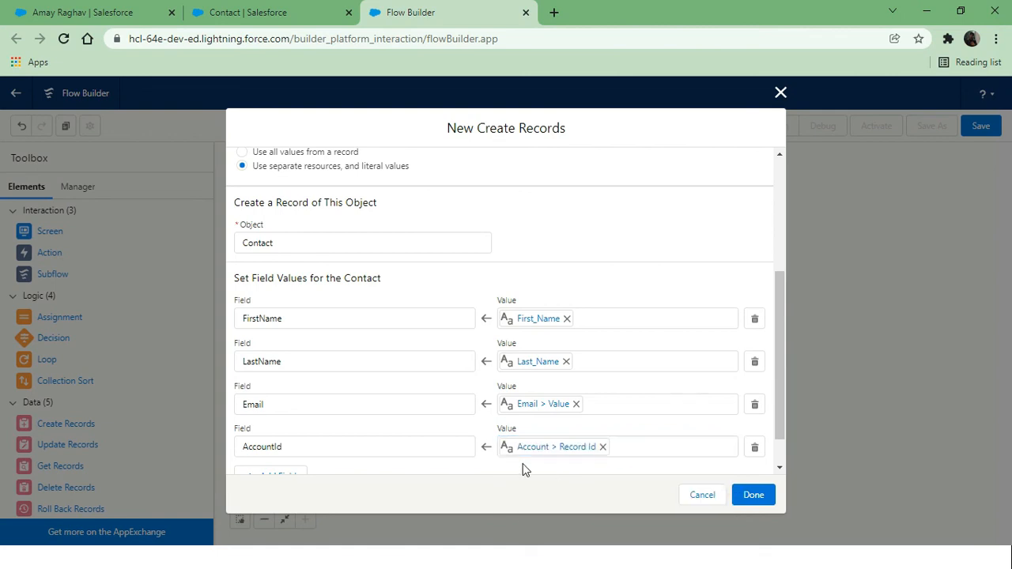
scroll(522, 468, "down", 1)
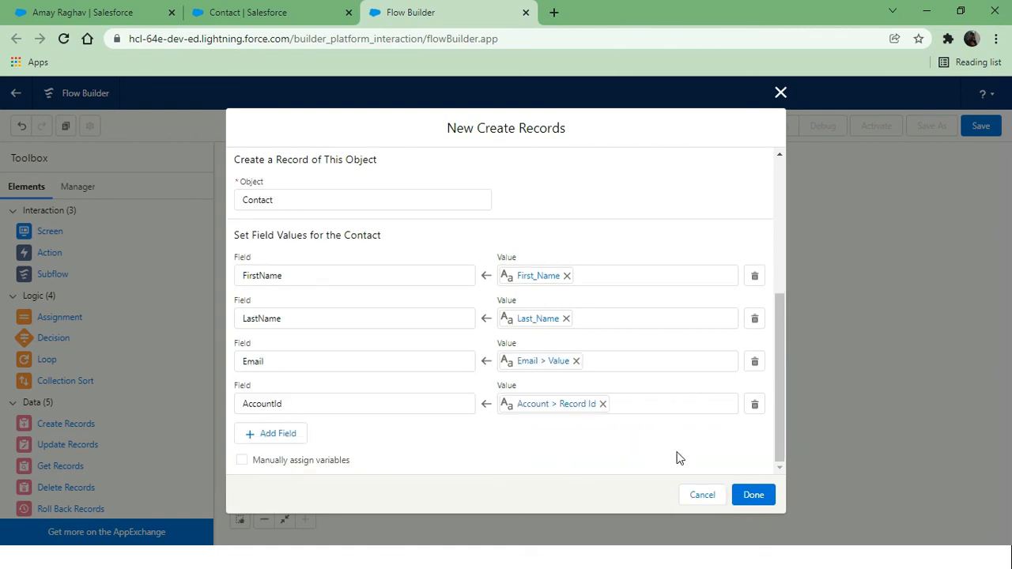
left_click(762, 495)
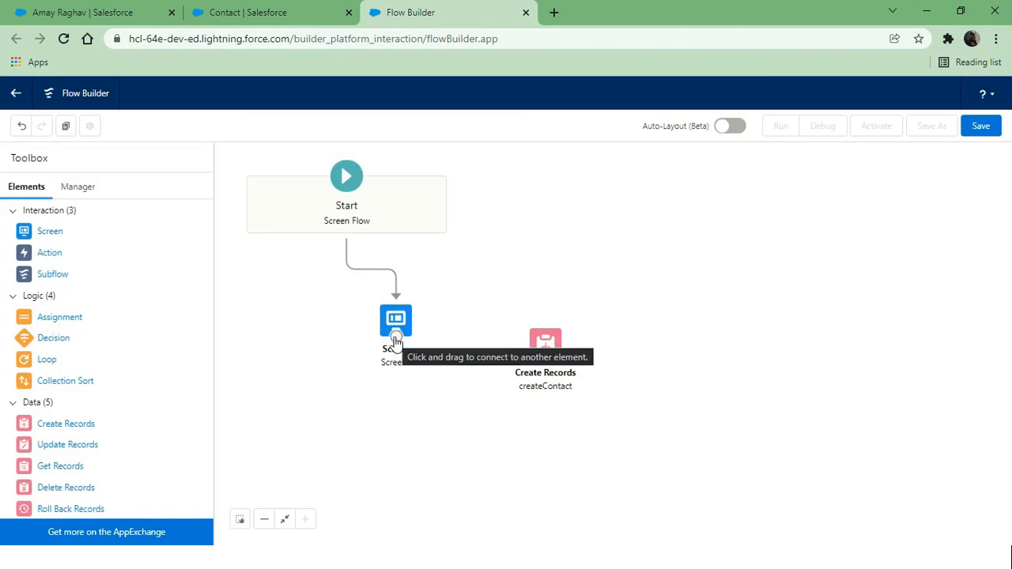
Connect Screen1 to createContact and start saving the flow with a new label
left_click_drag(396, 341, 553, 346)
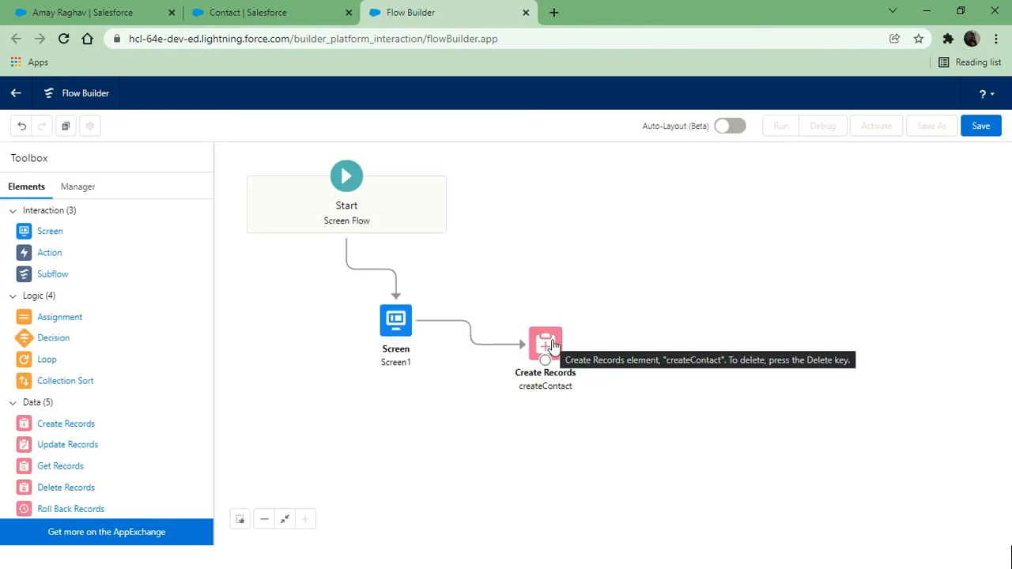
left_click(982, 128)
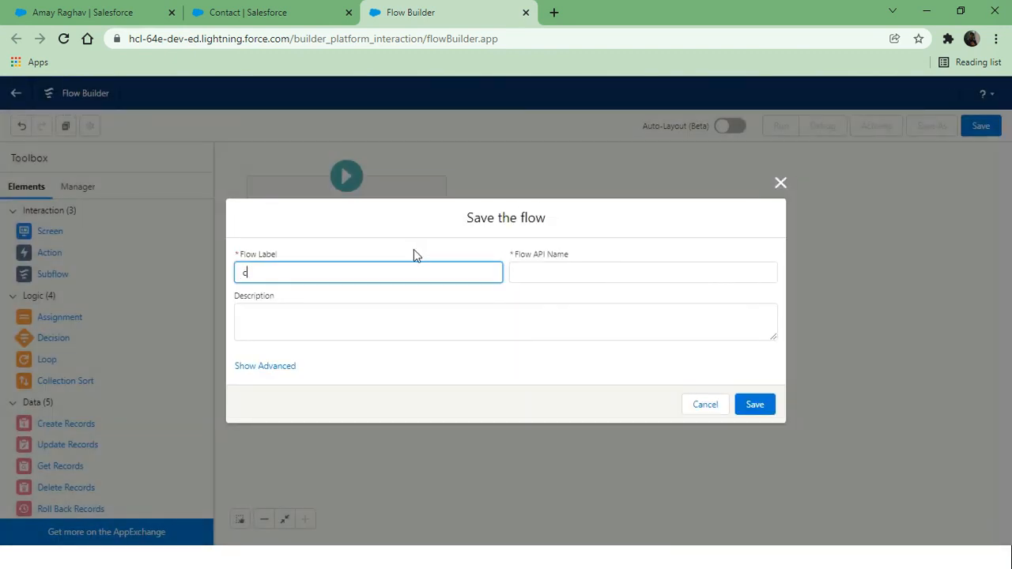
key("BackSpace")
type("reateContactWithLo")
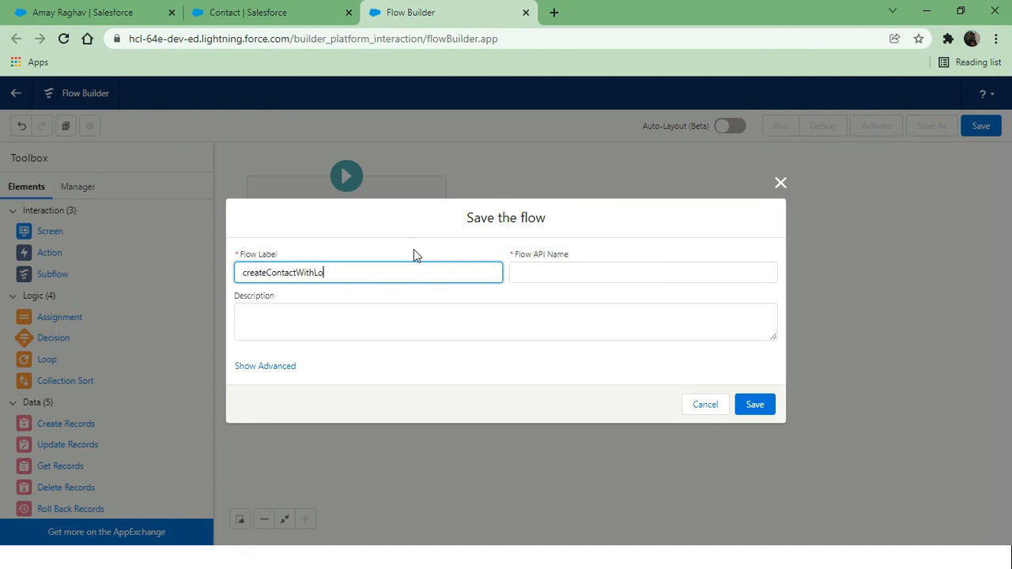
type("opup")
left_click(456, 243)
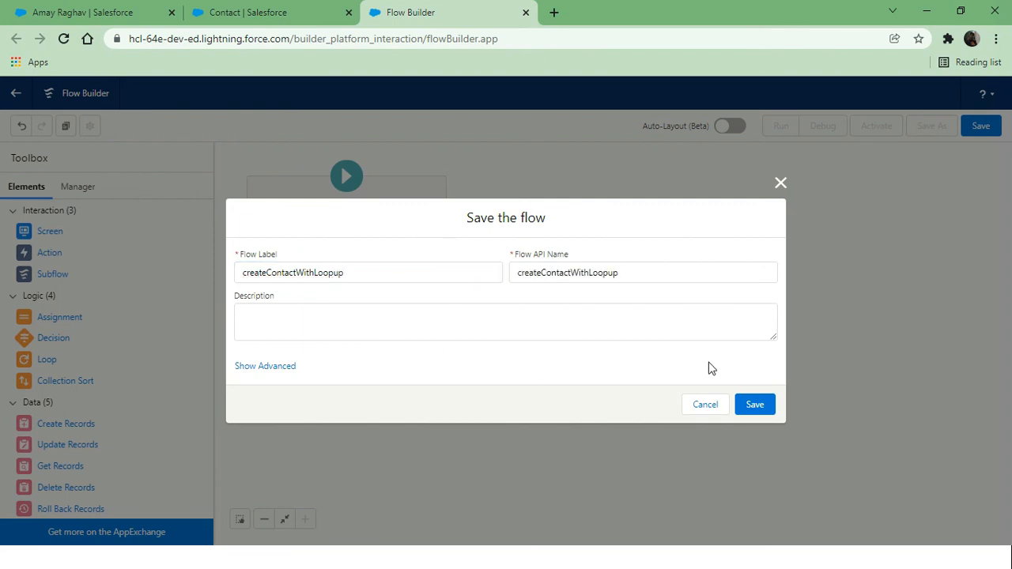
Fix the label and API name to createContactWithLookup, save, activate the flow, and go Home
left_click(328, 273)
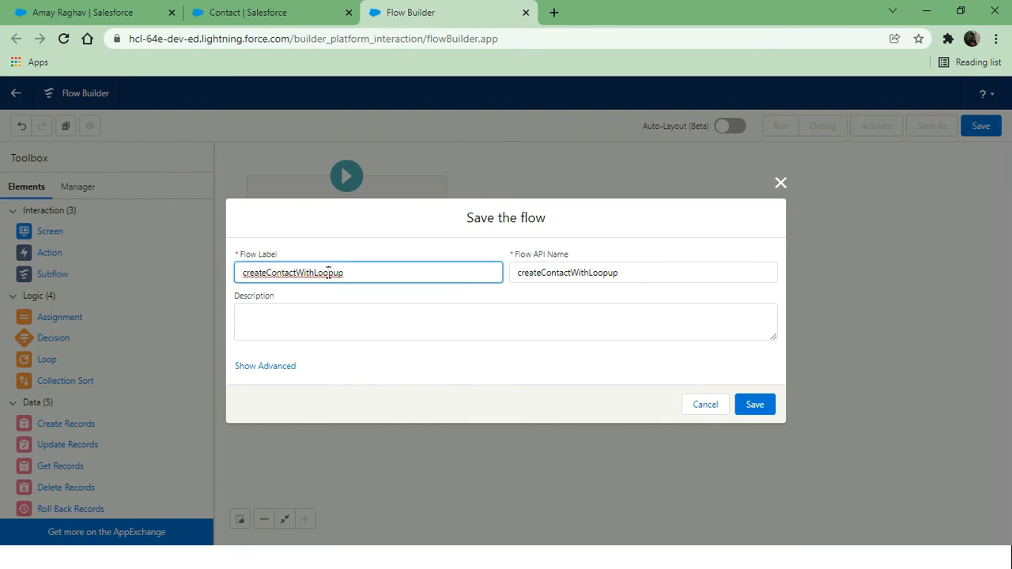
key("BackSpace")
left_click(608, 272)
key("BackSpace")
type("k")
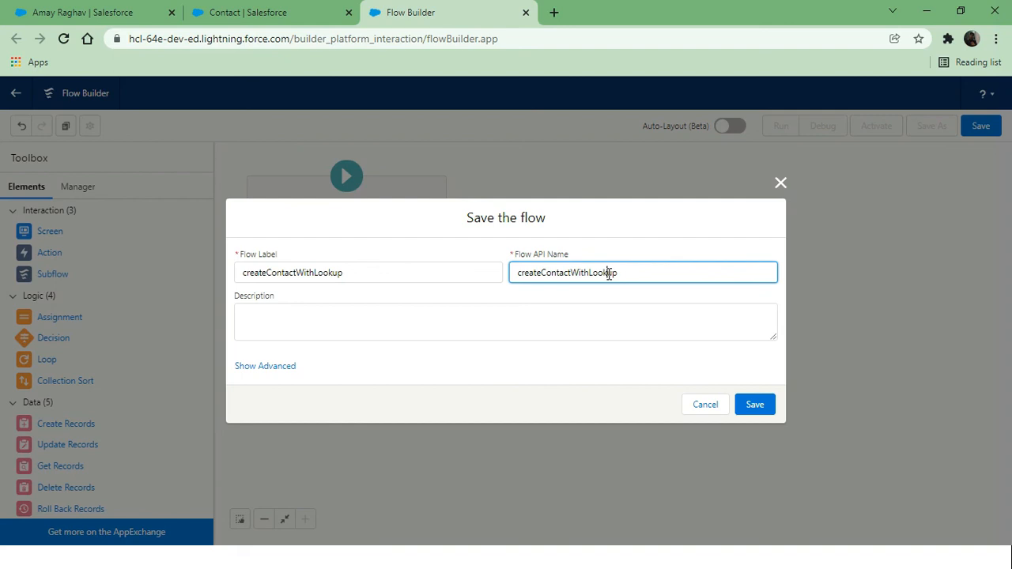
left_click(599, 253)
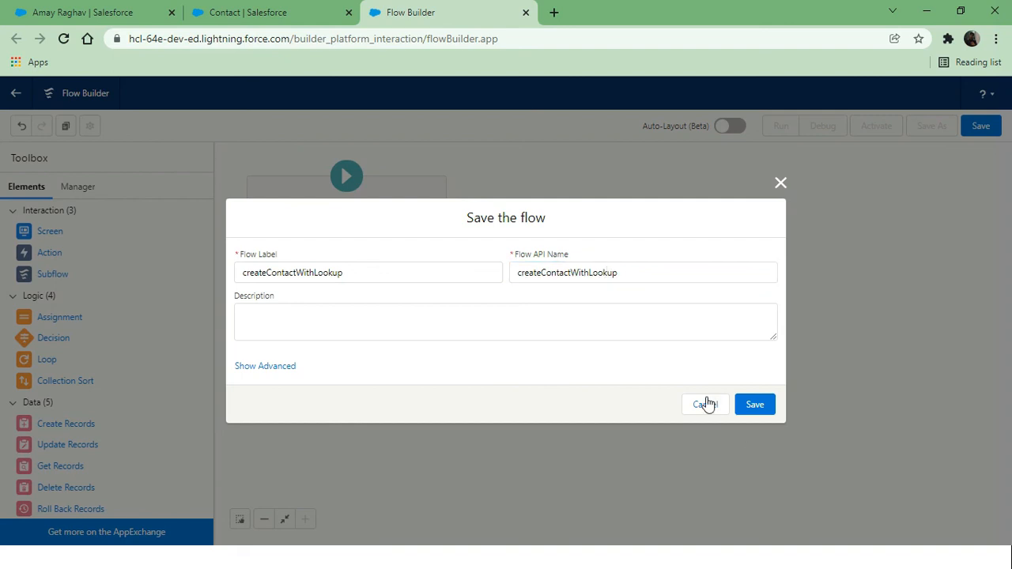
left_click(754, 404)
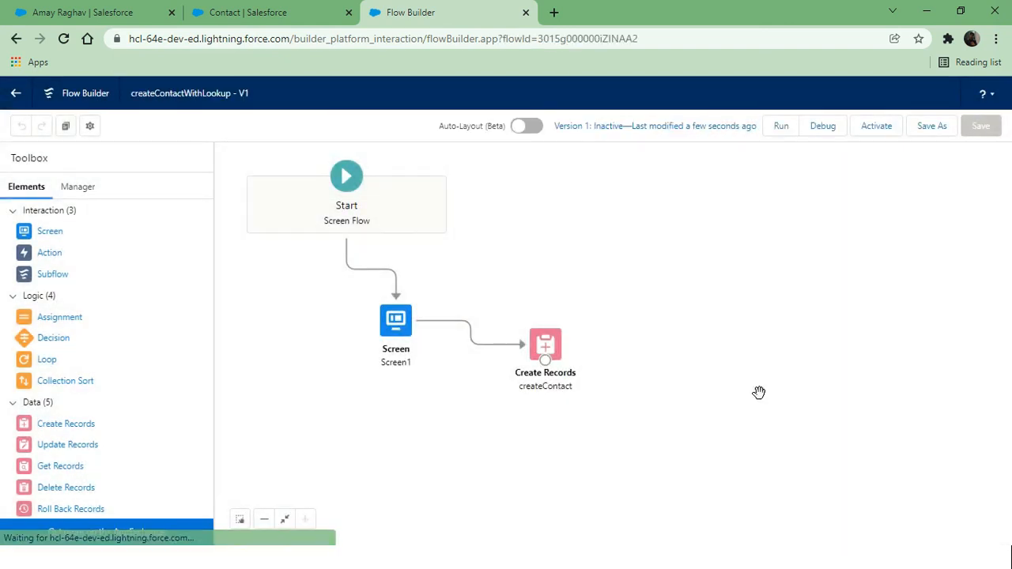
left_click(876, 127)
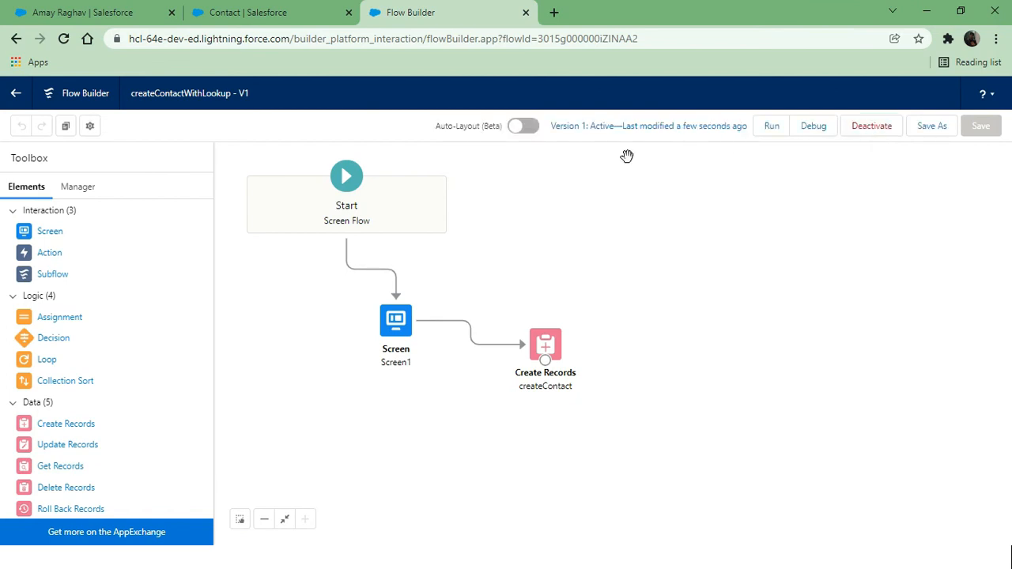
left_click(90, 18)
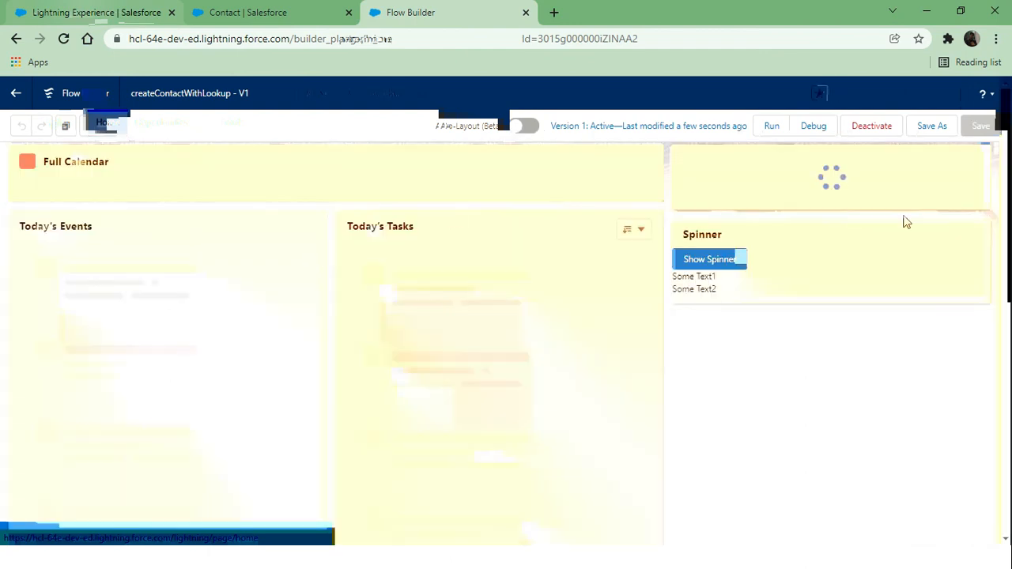
Edit the Home page in Lightning App Builder and add a Flow component to the right column
left_click(925, 94)
left_click(851, 246)
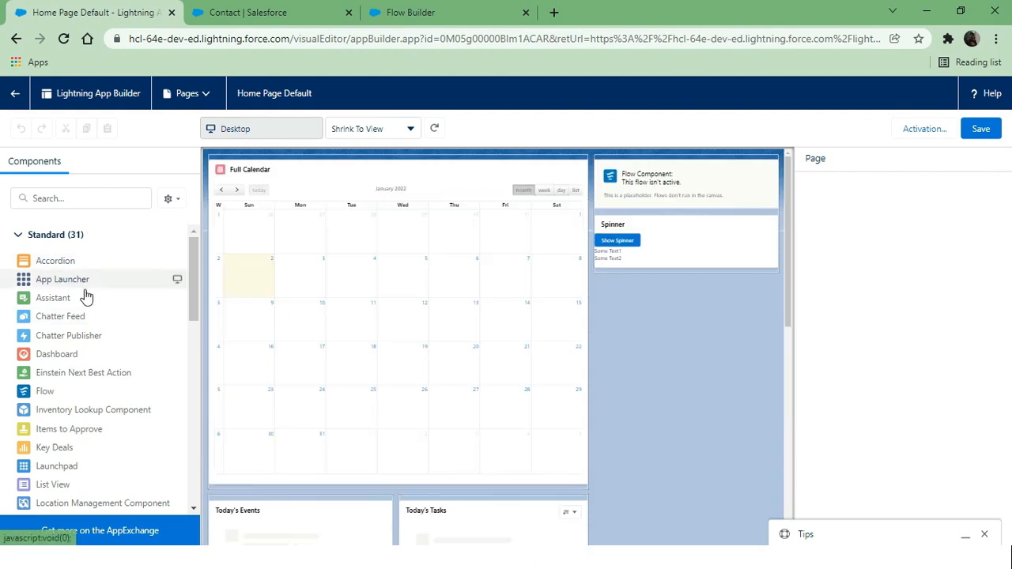
scroll(84, 293, "down", 3)
scroll(86, 294, "down", 5)
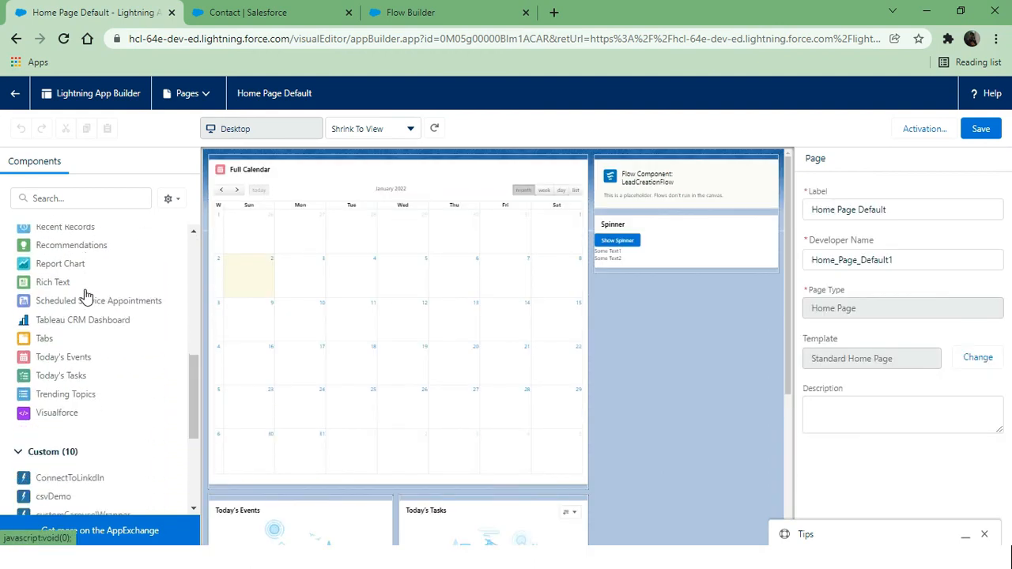
scroll(86, 294, "up", 4)
scroll(84, 293, "up", 3)
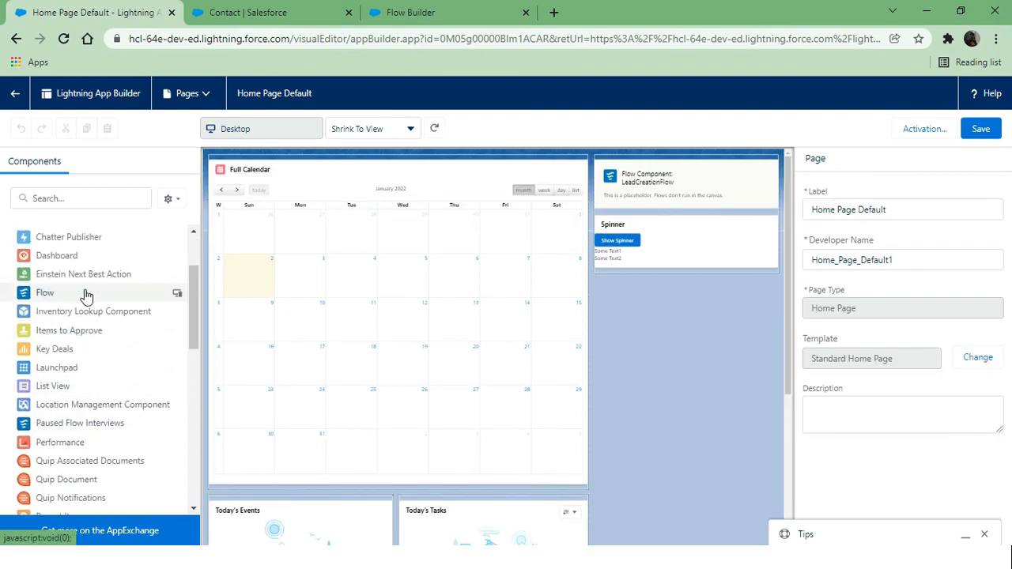
left_click_drag(43, 296, 640, 166)
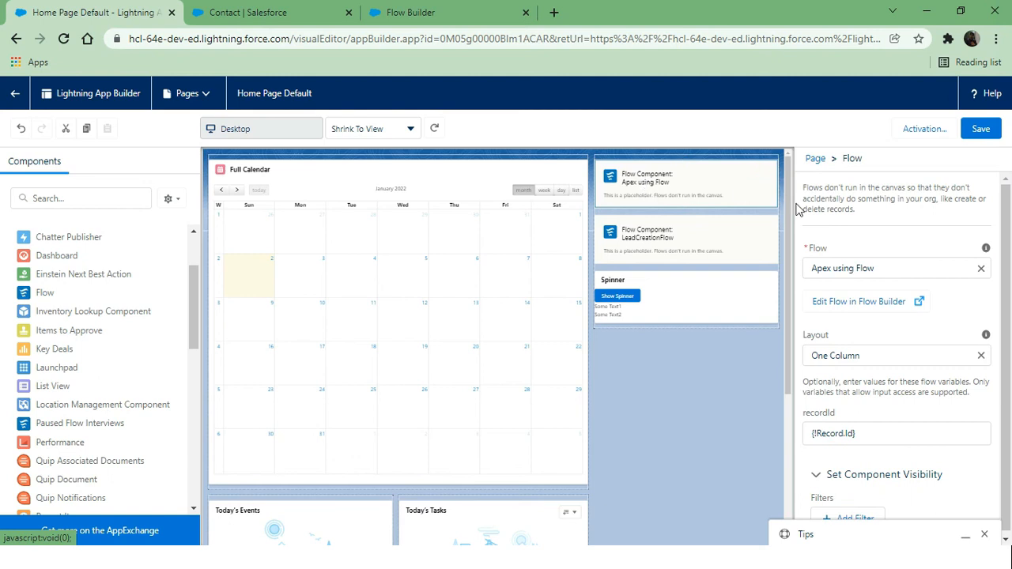
Set the component's flow to createContactWithLookup, save the page, and return to Home
mouse_move(985, 251)
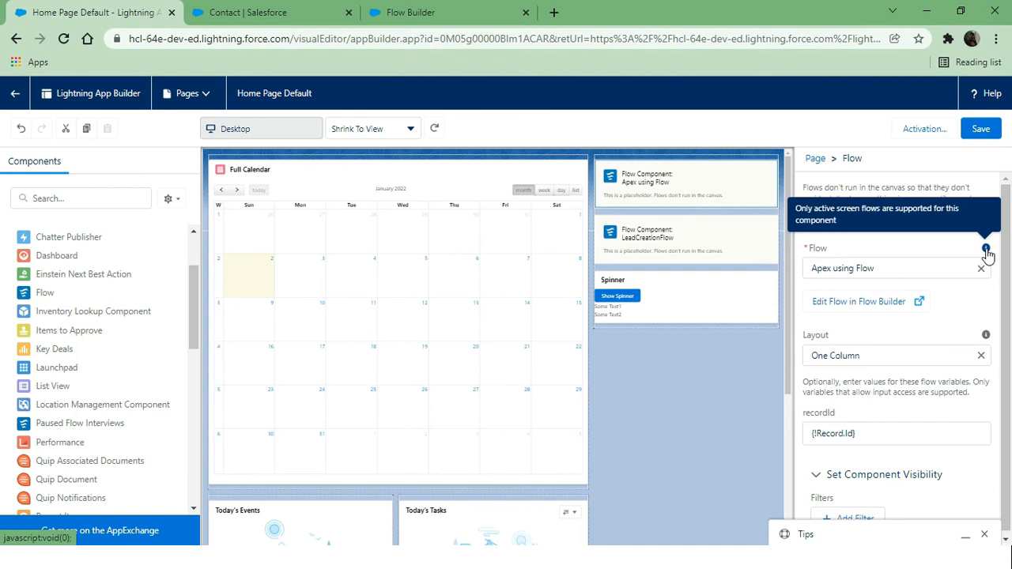
left_click(980, 268)
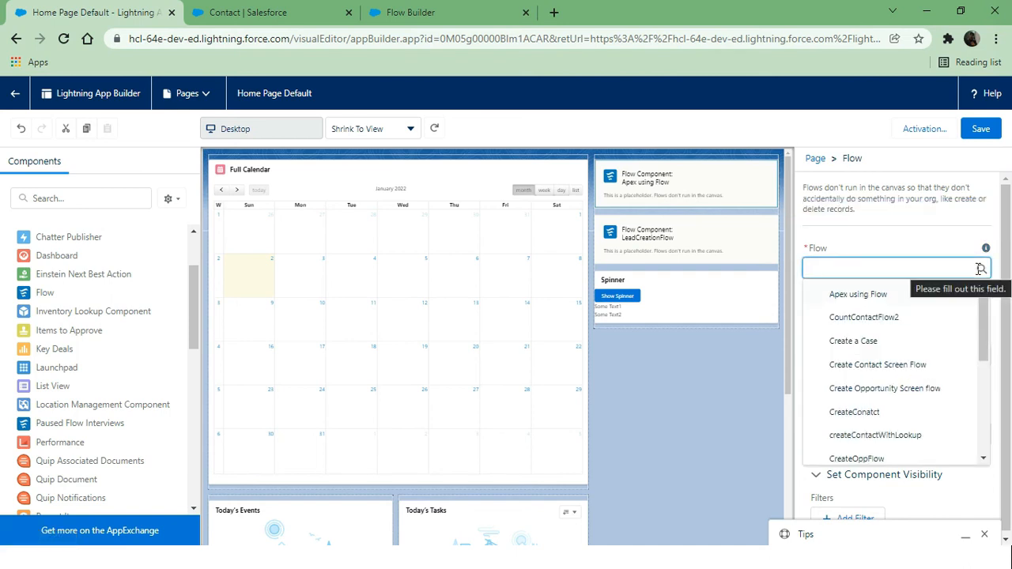
type("cr")
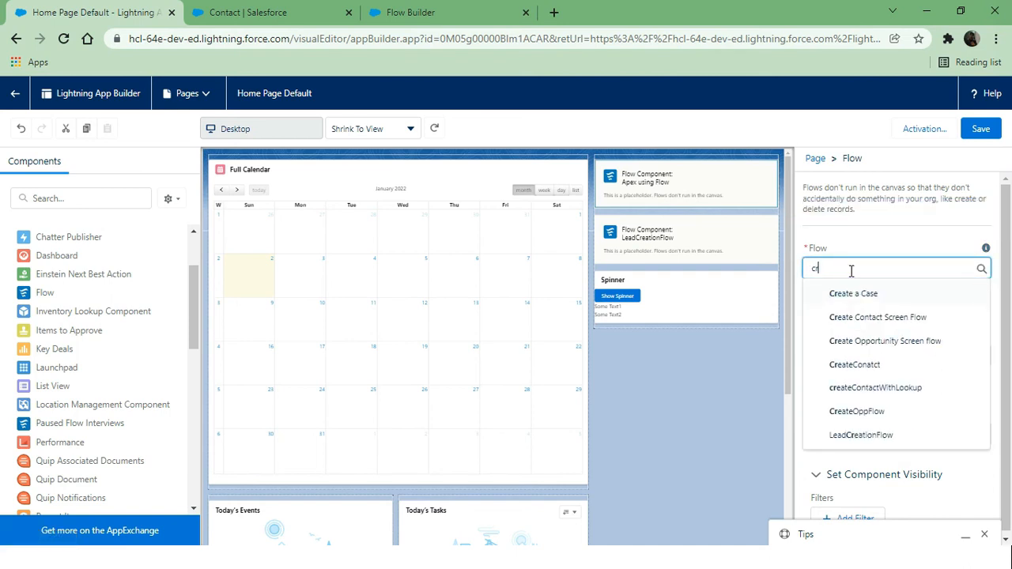
type("eate")
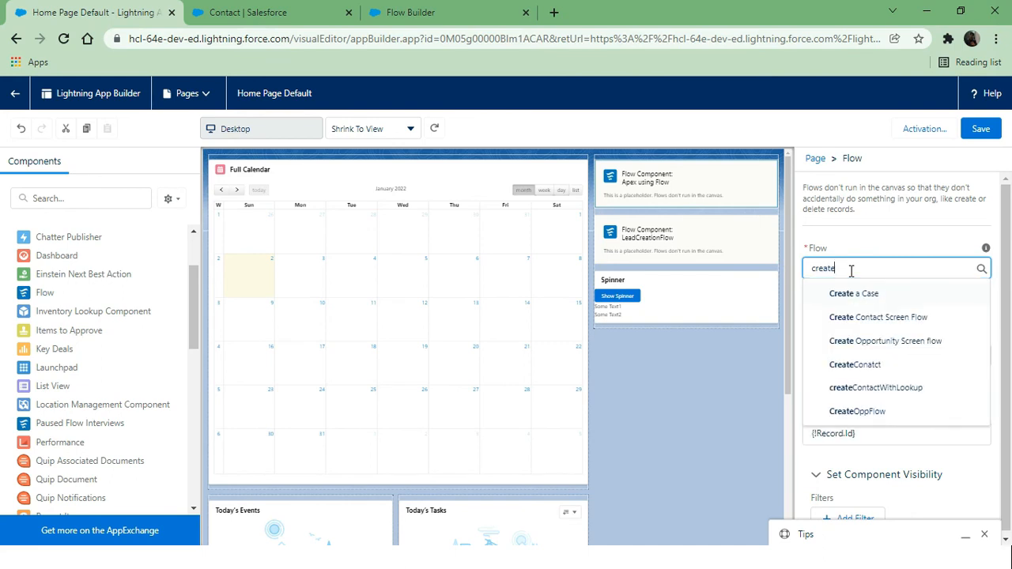
left_click(922, 388)
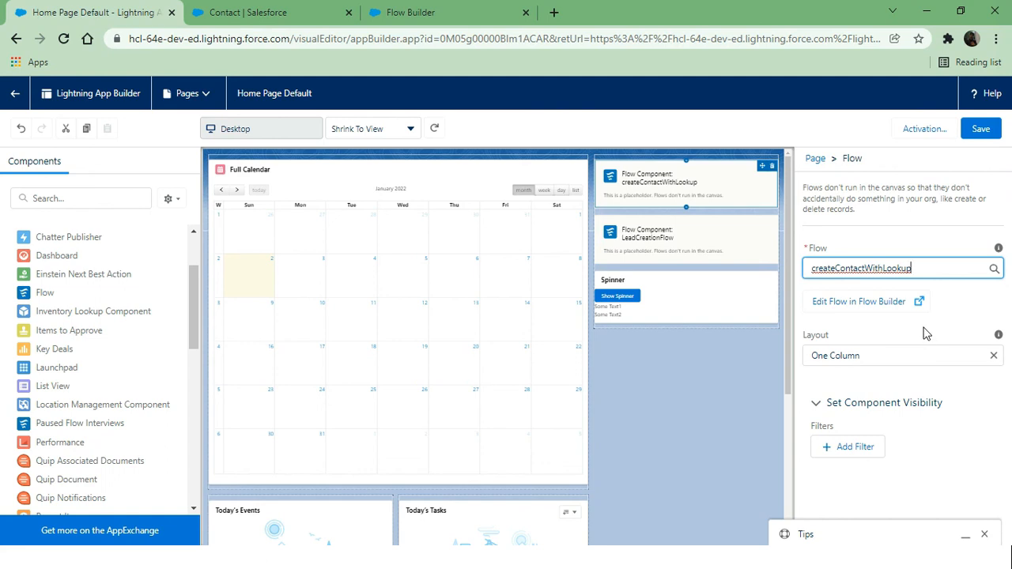
left_click(982, 129)
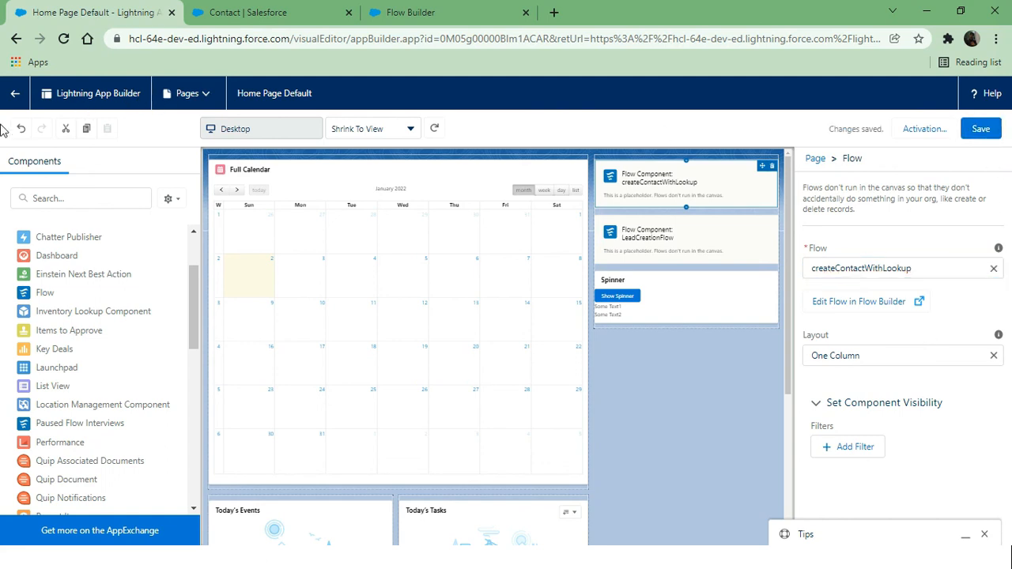
left_click(8, 95)
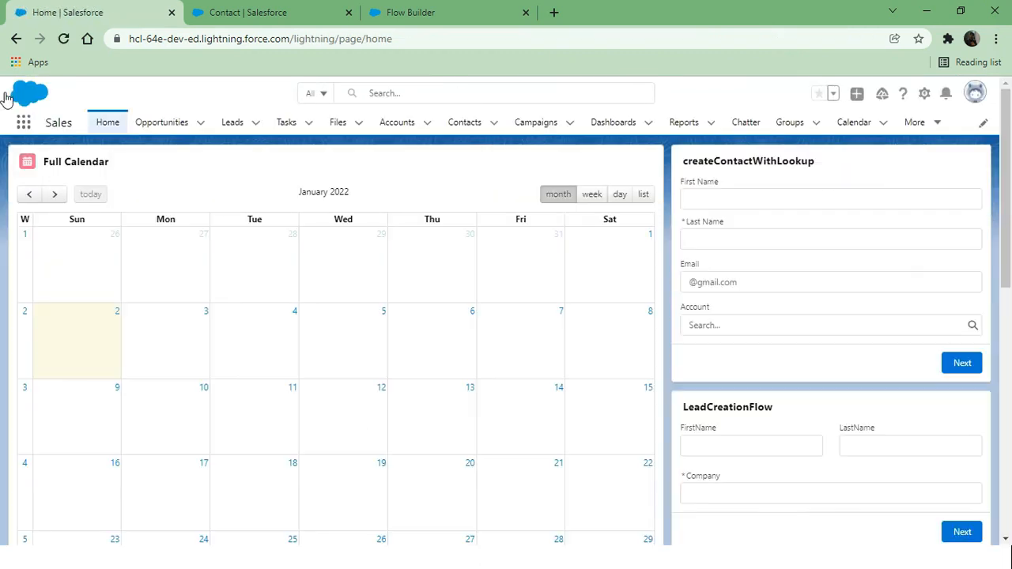
Fill in the contact's first name, last name and e-mail address on the form
left_click(762, 191)
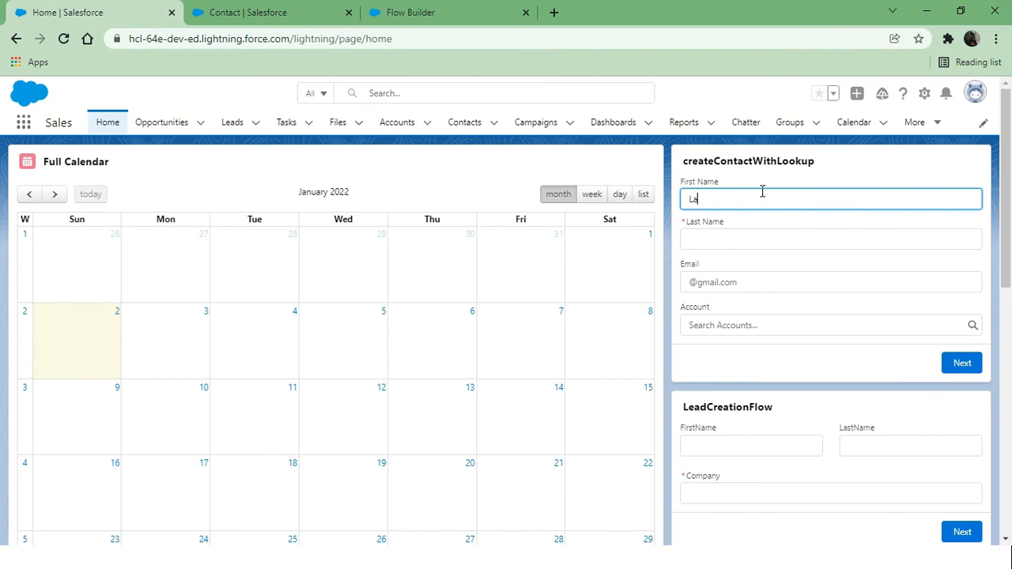
key("Tab")
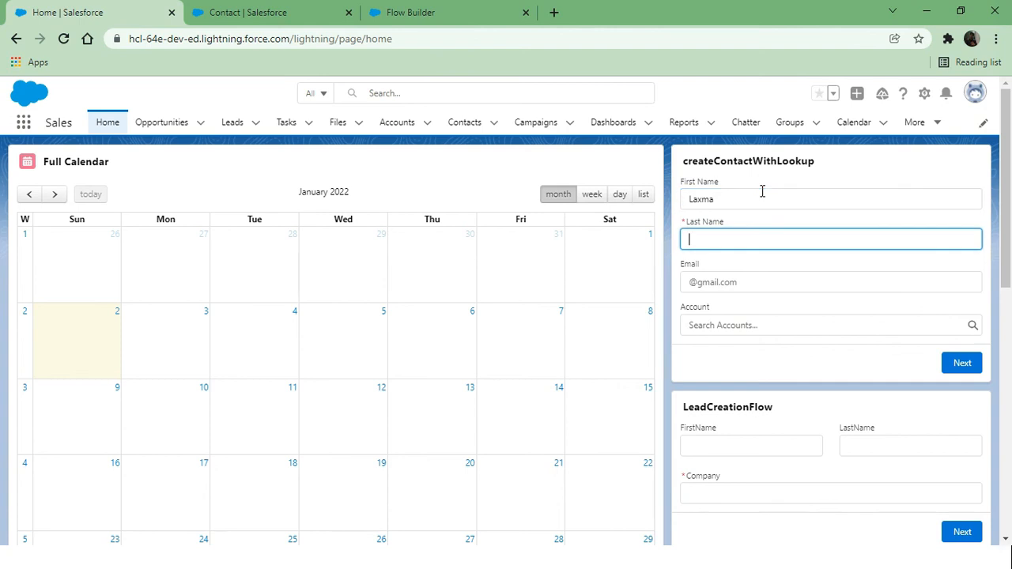
left_click(762, 190)
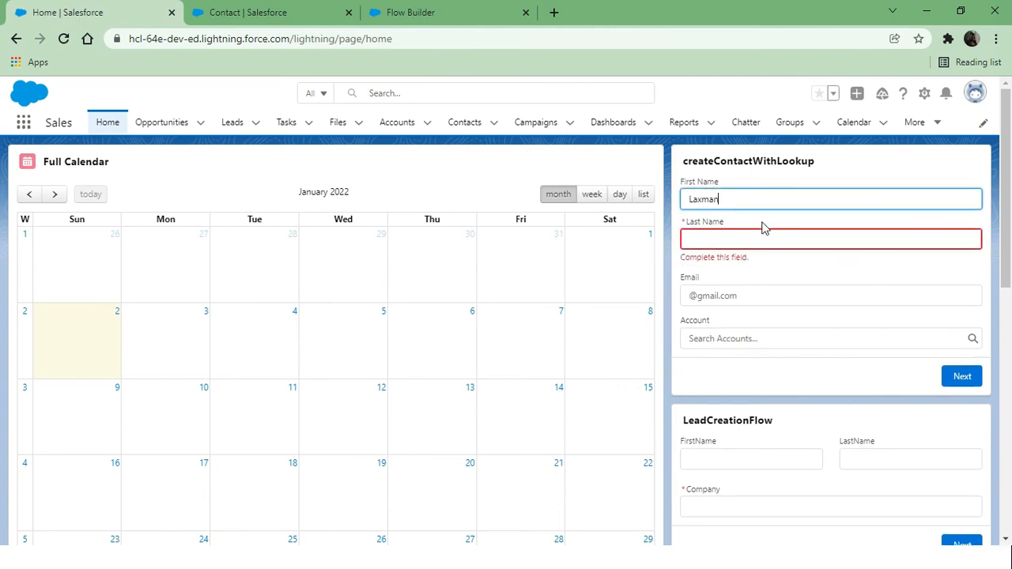
left_click(739, 237)
type("Gir")
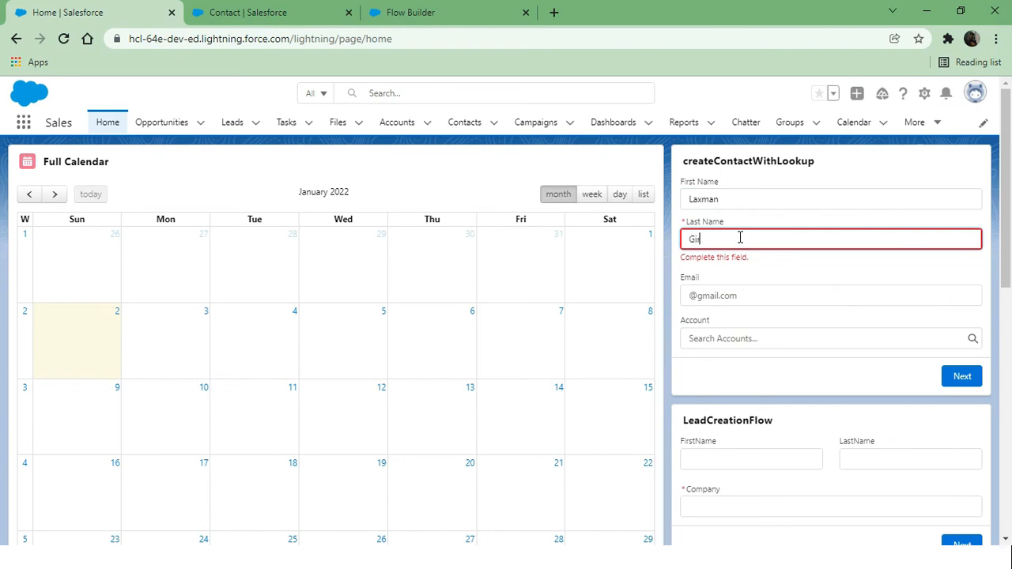
type("i")
left_click(781, 226)
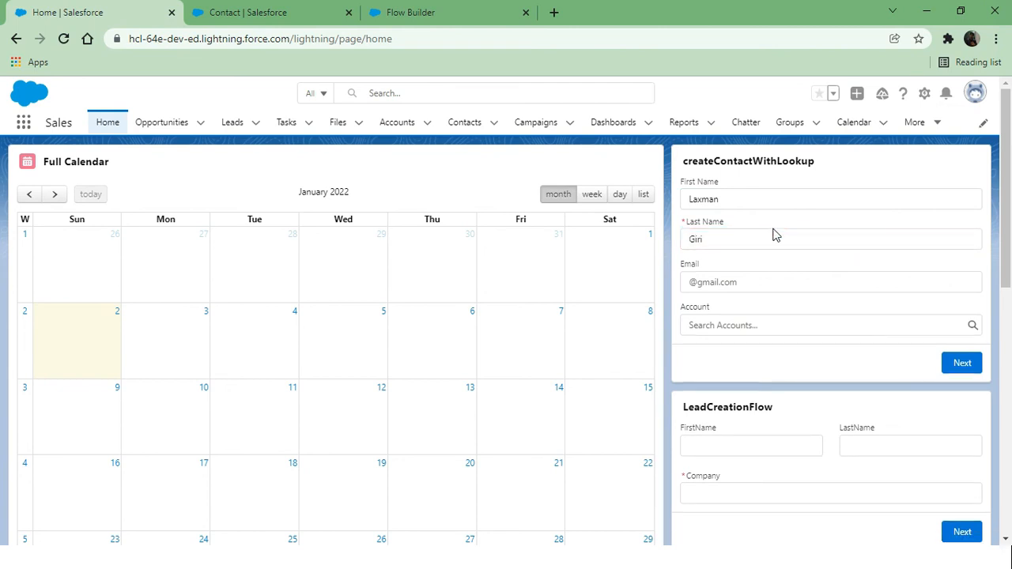
left_click(758, 283)
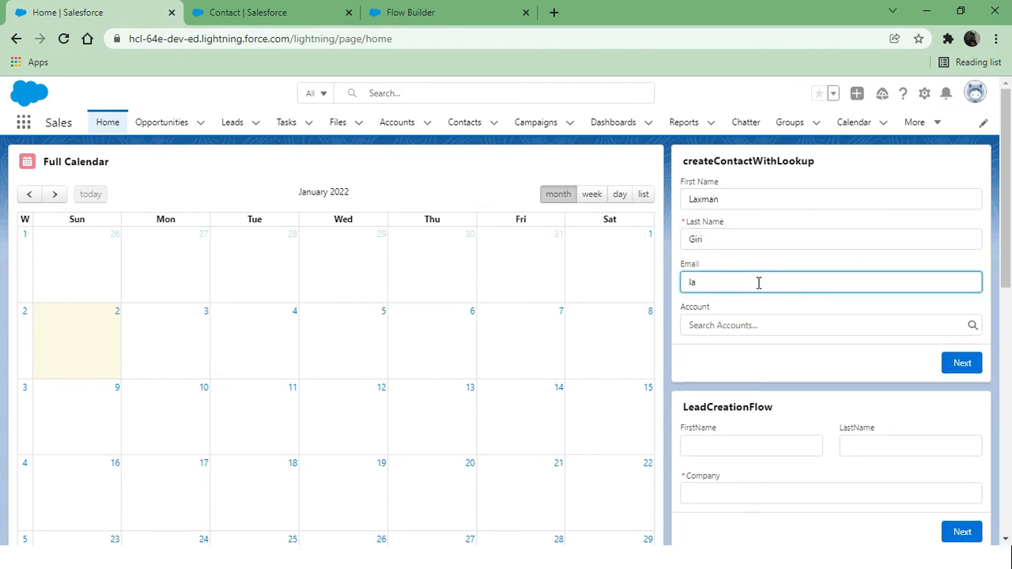
Search the Account lookup for 'unit', pick United Oil & Gas Corp., and submit the form
left_click(777, 332)
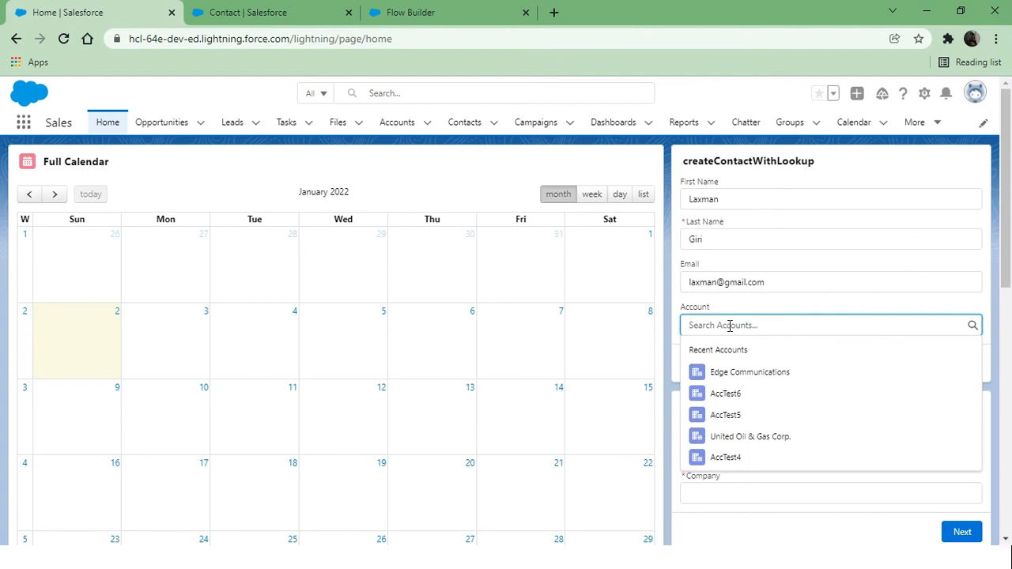
type("edge")
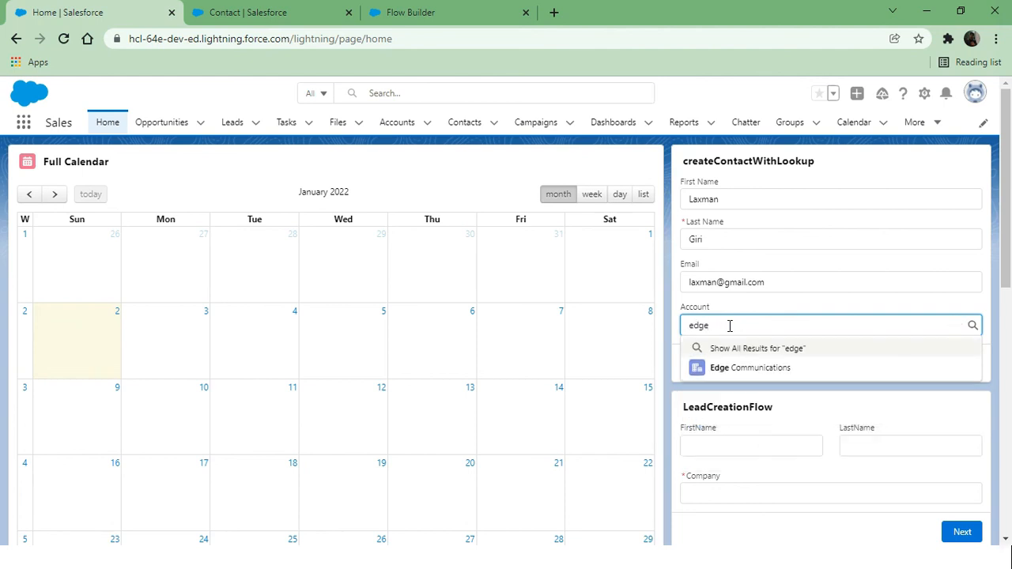
key("BackSpace")
key("BackSpace")
key("BackSpace")
key("BackSpace")
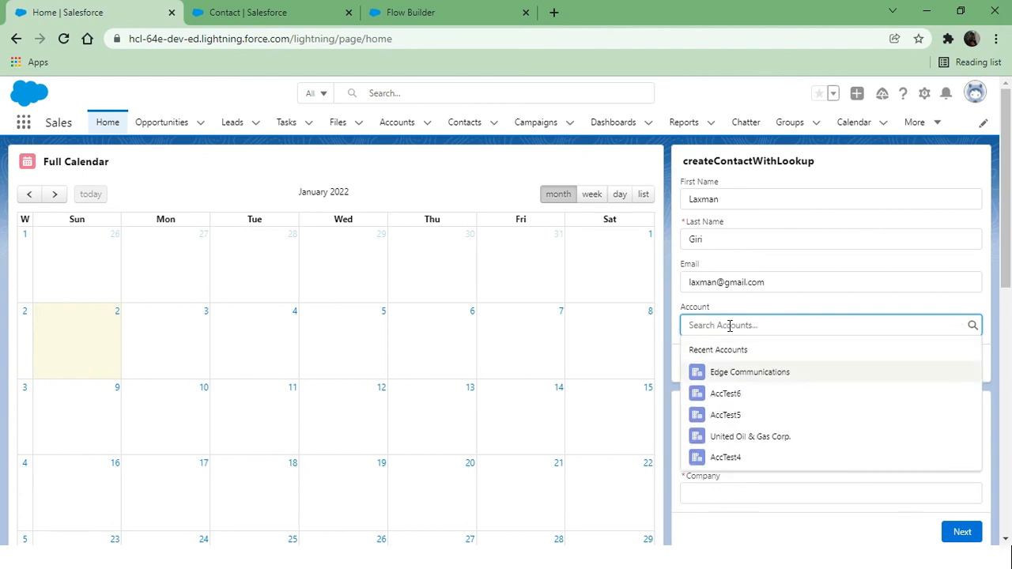
type("unit")
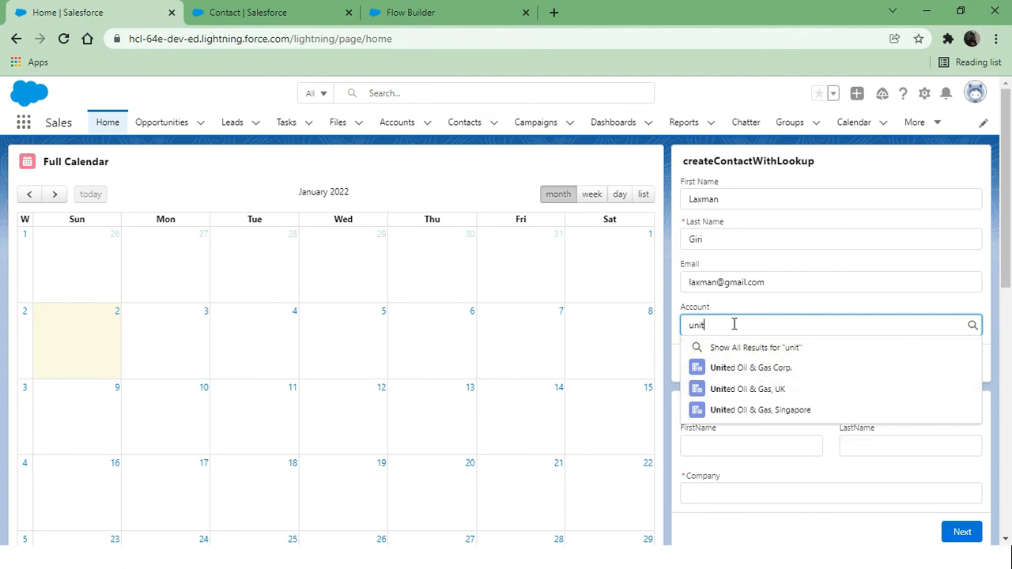
left_click(759, 368)
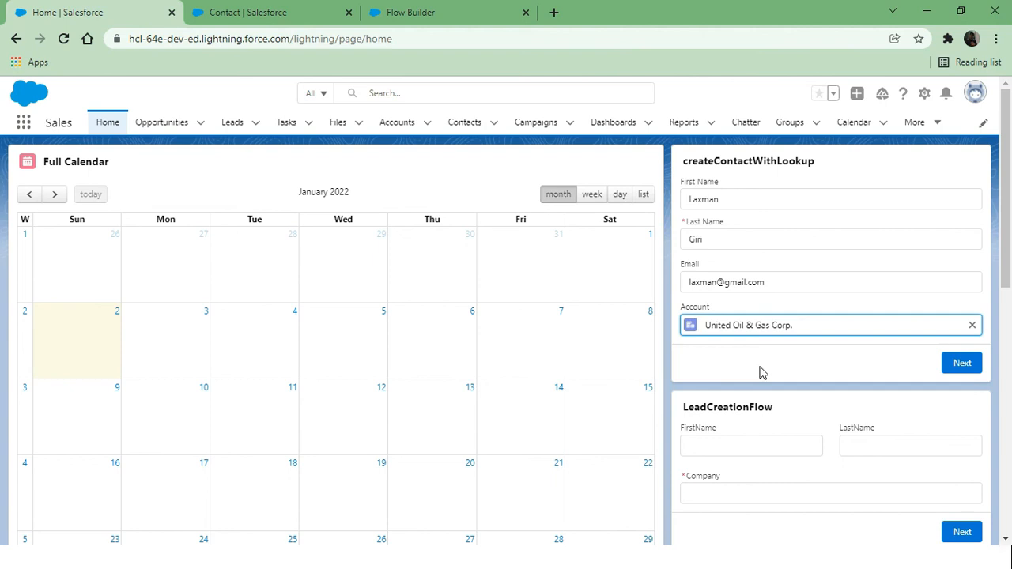
left_click(962, 364)
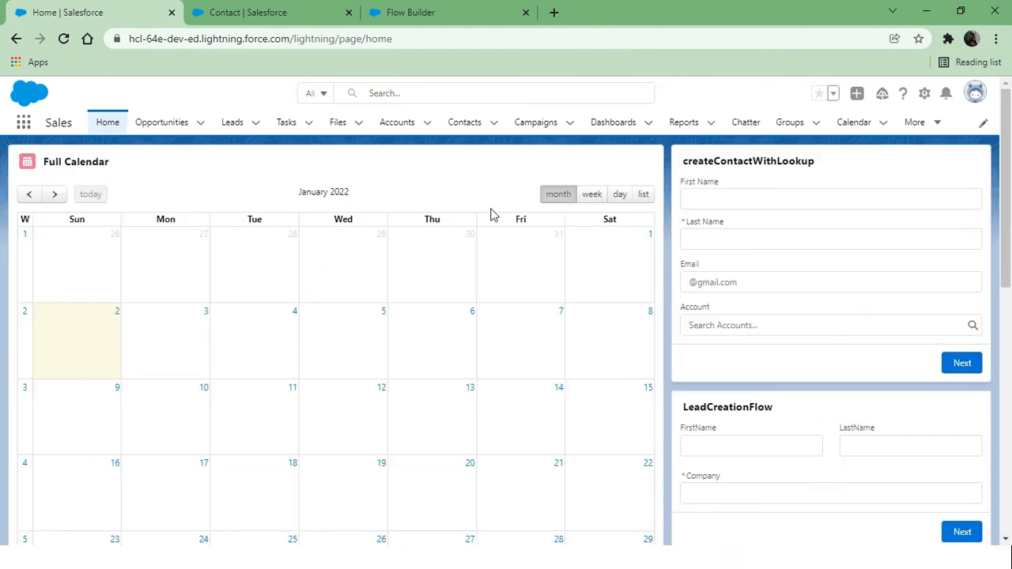
Open the new contact from Contacts and view its Details showing account United Oil & Gas Corp
left_click(463, 125)
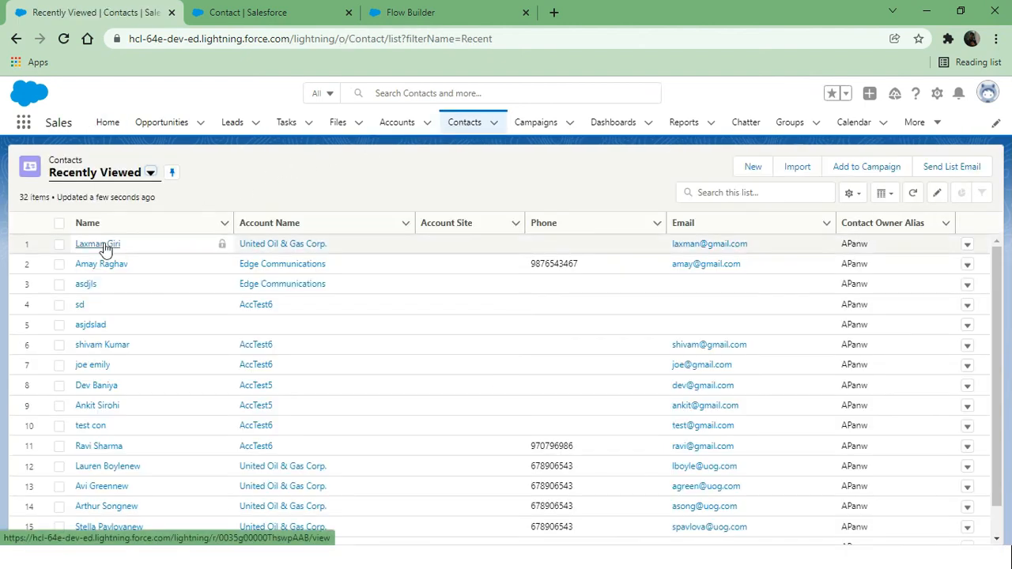
left_click(104, 246)
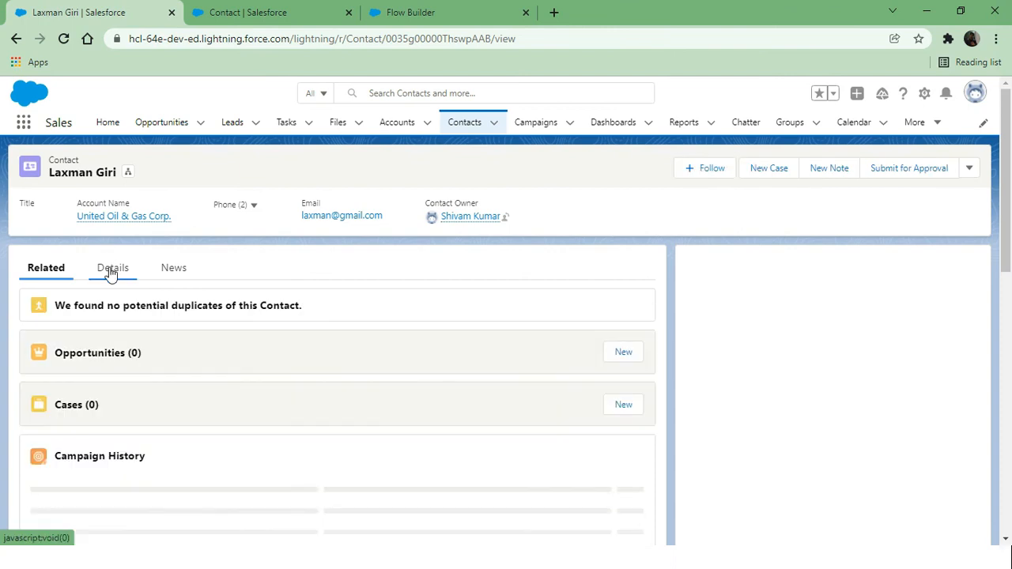
left_click(110, 270)
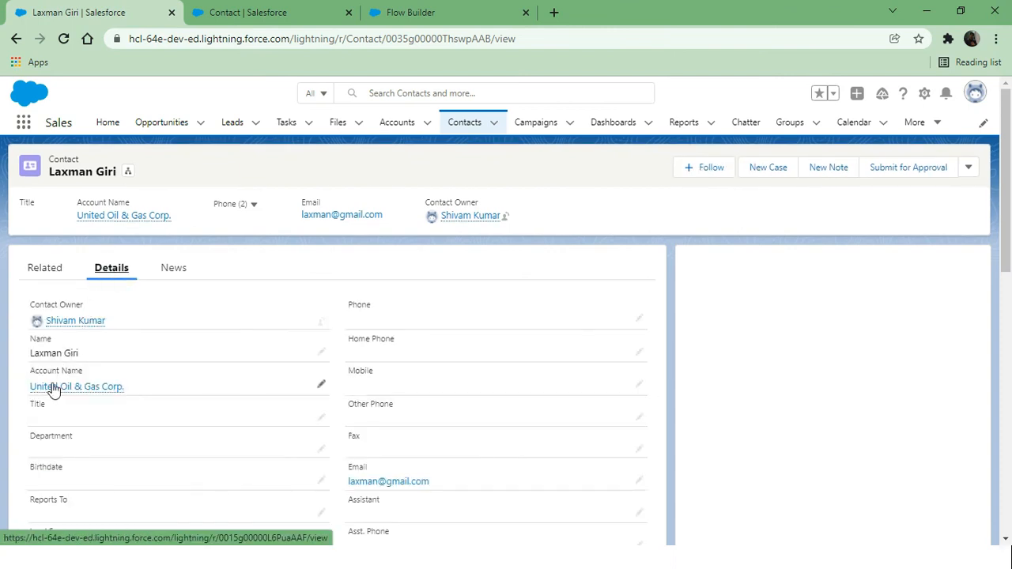
mouse_move(46, 390)
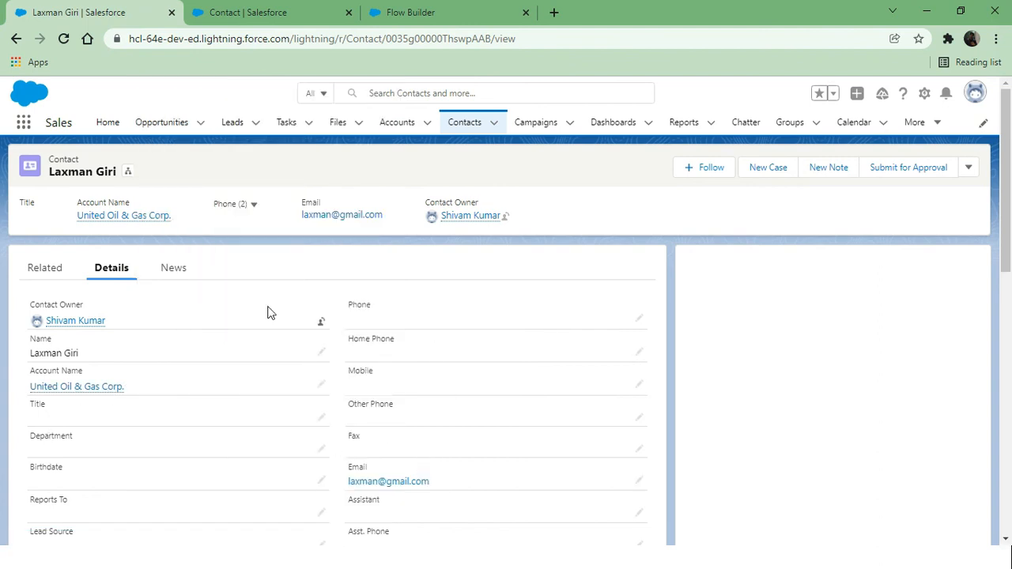
Reopen Screen1 in Flow Builder and inspect the Account lookup's properties (AccountId on Contact)
left_click(463, 13)
double_click(409, 319)
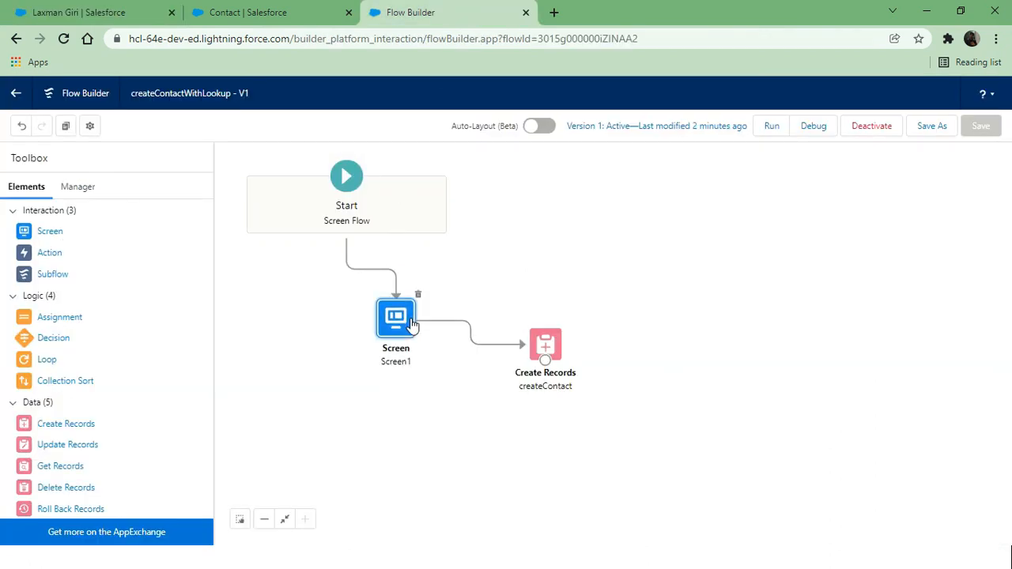
scroll(401, 390, "down", 1)
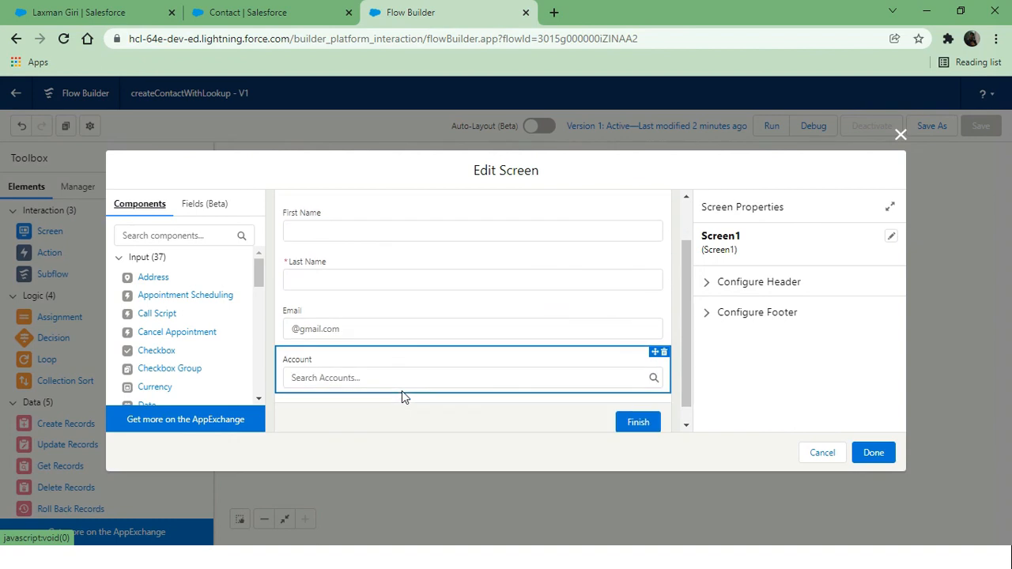
left_click(381, 386)
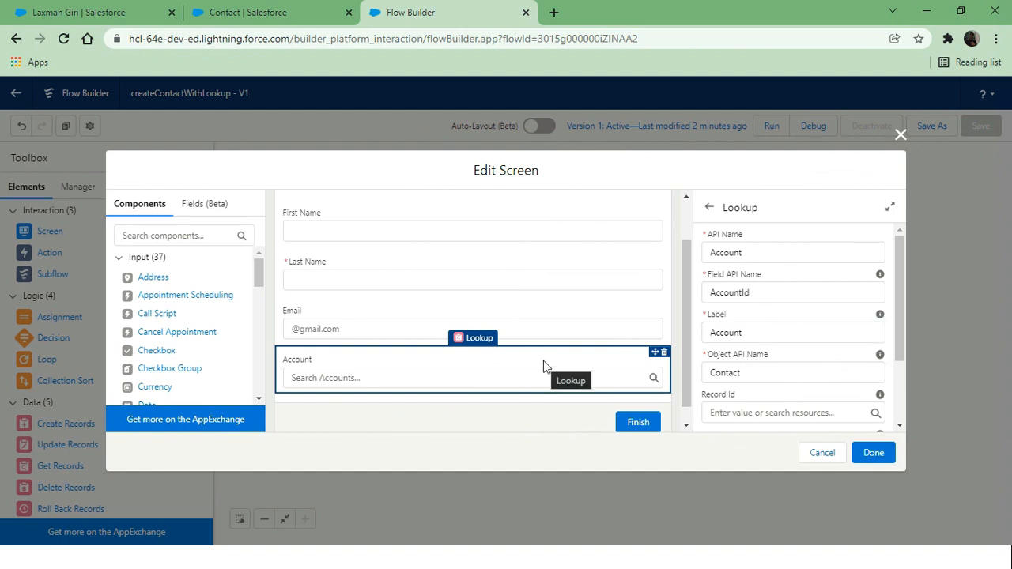
scroll(543, 361, "up", 1)
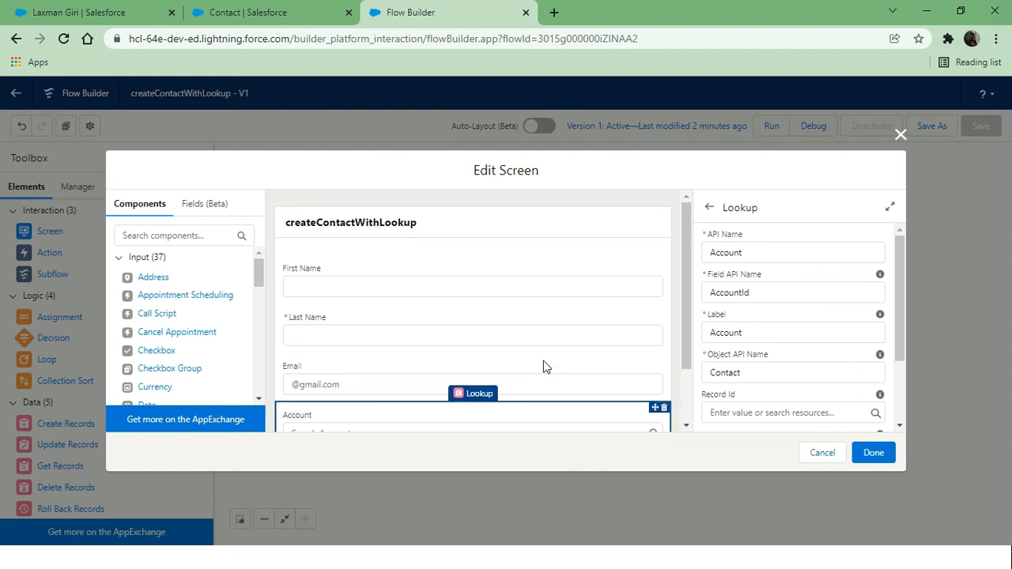
scroll(543, 361, "down", 1)
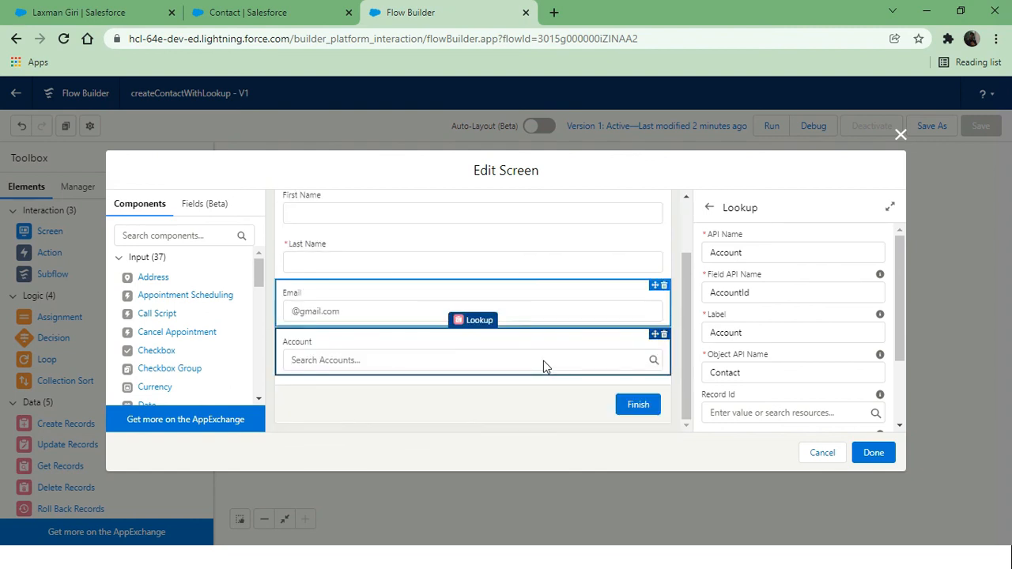